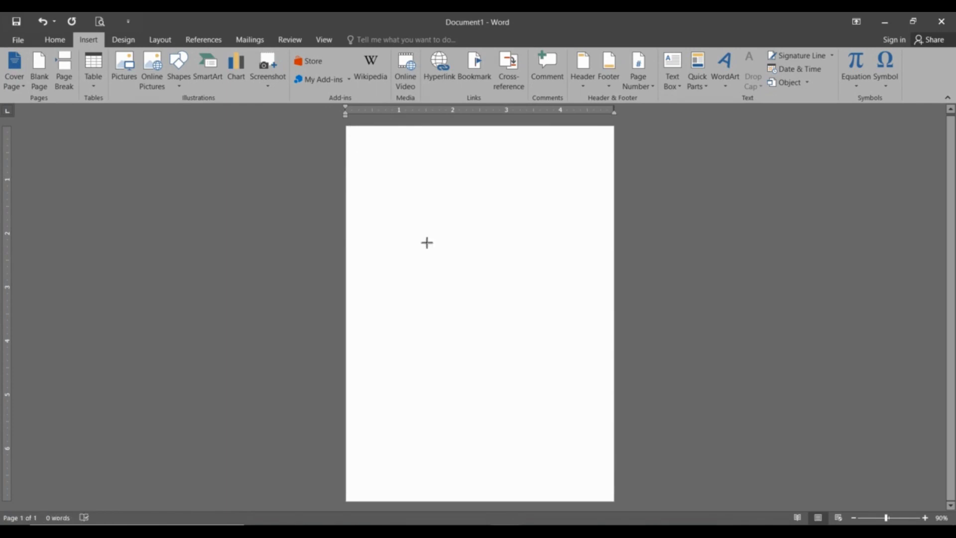
Draw a rectangle across the whole page and fit its edges to about 6.98 by 4.98 inches.
{"action": "mouse_move", "coordinate": [347, 126]}
{"action": "left_mouse_down"}
{"action": "mouse_move", "coordinate": [491, 402]}
{"action": "mouse_move", "coordinate": [616, 501]}
{"action": "mouse_move", "coordinate": [582, 481]}
{"action": "left_mouse_up"}
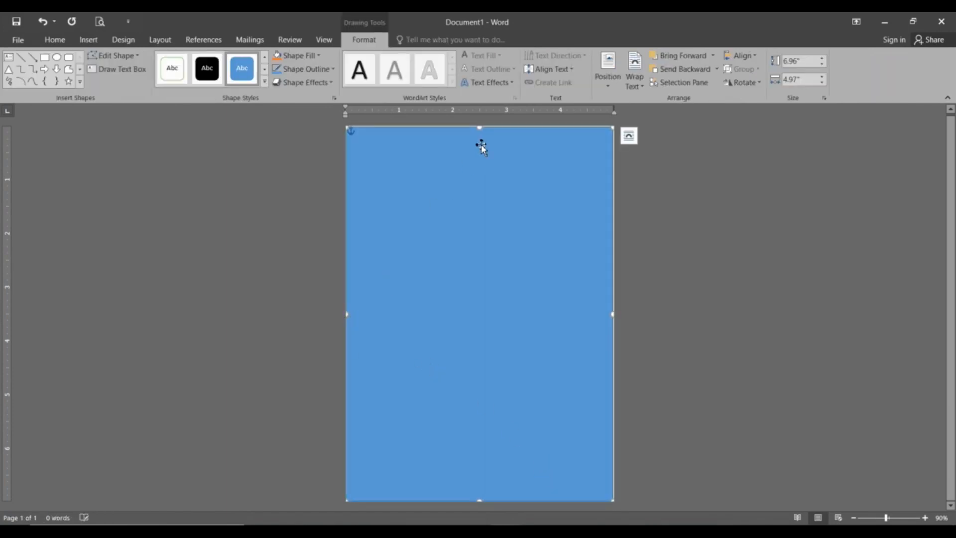
{"action": "left_click_drag", "start_coordinate": [481, 128], "coordinate": [480, 127]}
{"action": "left_click_drag", "start_coordinate": [611, 314], "coordinate": [616, 314]}
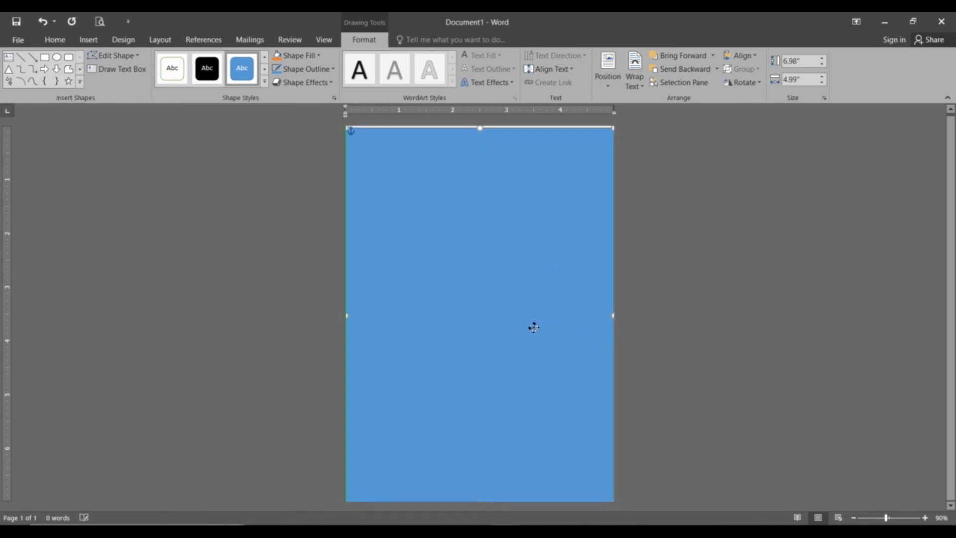
{"action": "left_click", "coordinate": [541, 339]}
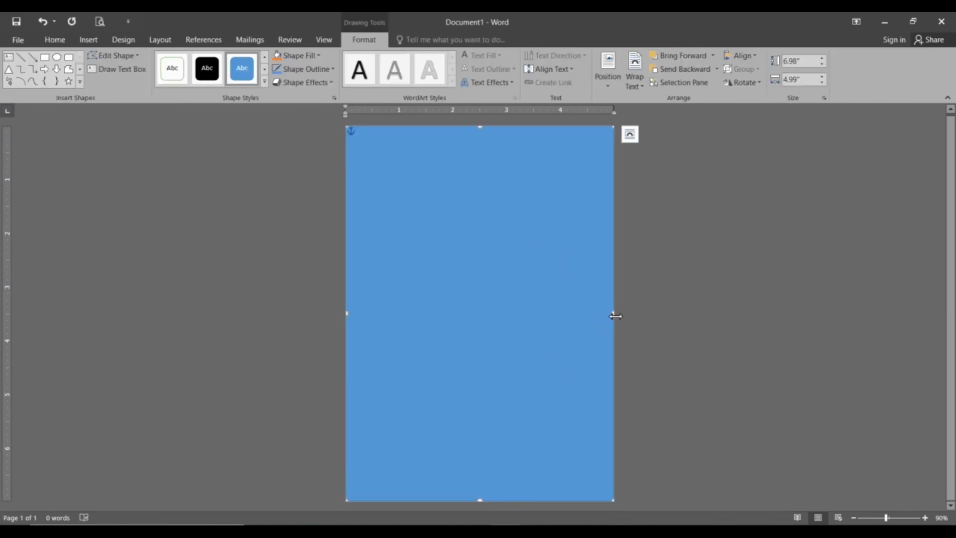
{"action": "left_click_drag", "start_coordinate": [615, 314], "coordinate": [616, 314]}
{"action": "left_click", "coordinate": [672, 331]}
{"action": "left_click", "coordinate": [608, 314]}
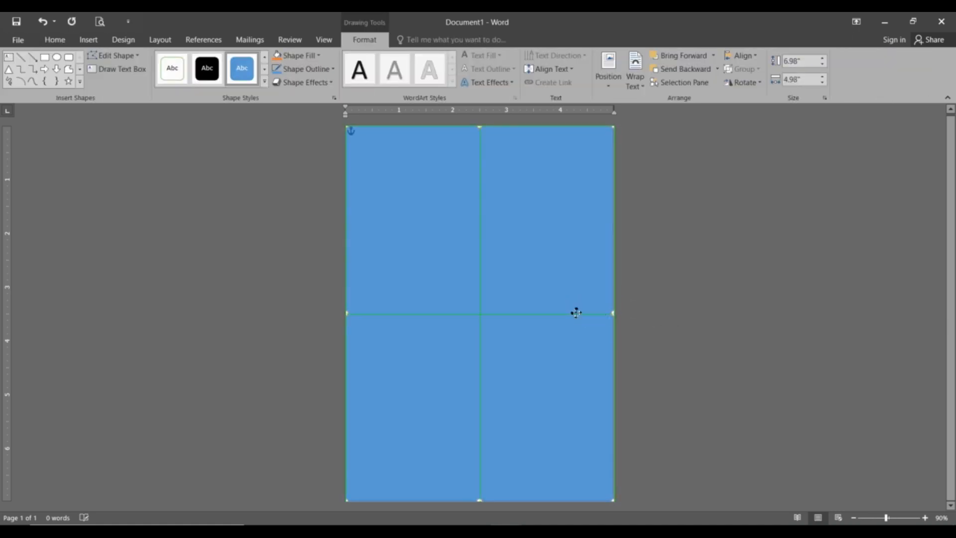
{"action": "left_click", "coordinate": [679, 320]}
{"action": "left_click", "coordinate": [453, 246]}
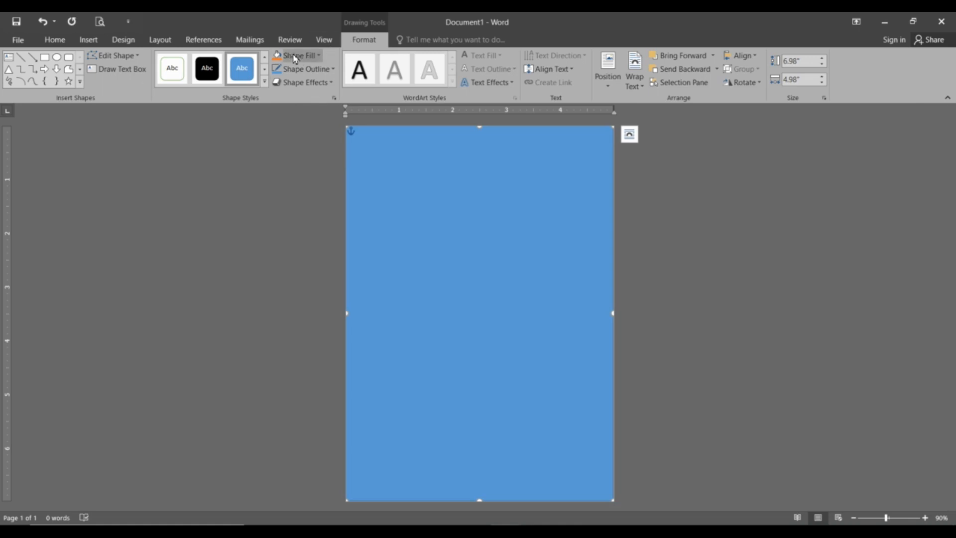
Fill the rectangle with black and give it no outline.
{"action": "left_click", "coordinate": [295, 56]}
{"action": "left_click", "coordinate": [288, 80]}
{"action": "left_click", "coordinate": [303, 69]}
{"action": "left_click", "coordinate": [309, 176]}
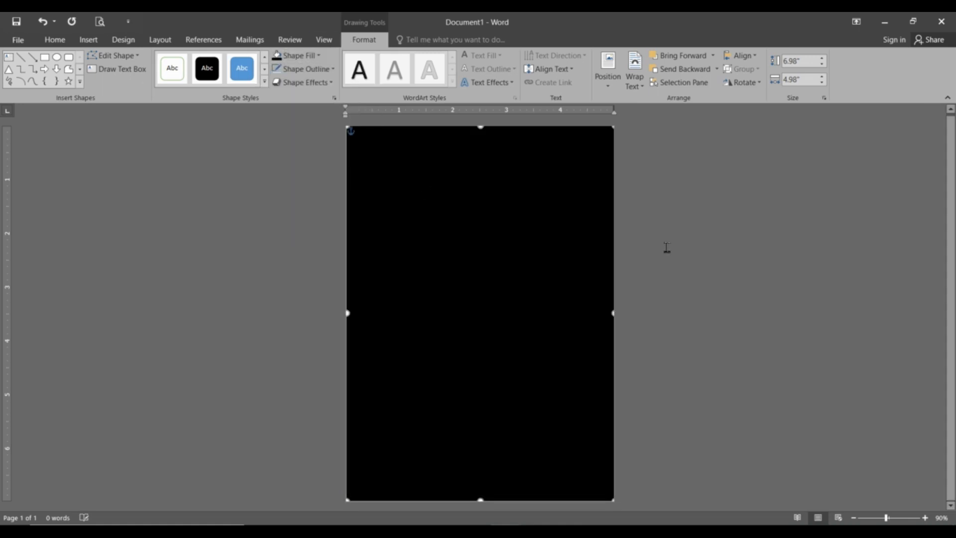
Check that the black rectangle fits the page at about 6.98 by 5 inches.
{"action": "left_click", "coordinate": [667, 247]}
{"action": "left_click", "coordinate": [446, 312]}
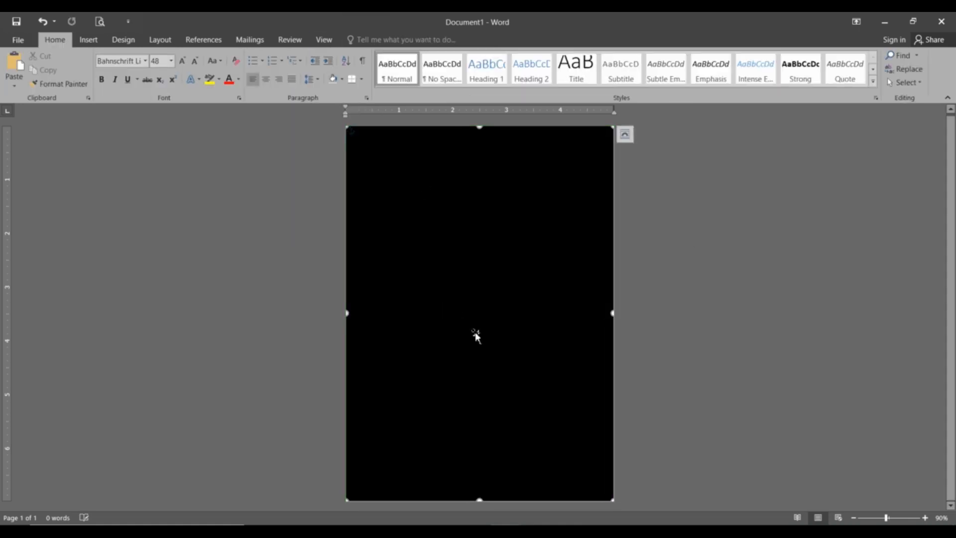
{"action": "left_click", "coordinate": [682, 342]}
{"action": "left_click", "coordinate": [593, 329]}
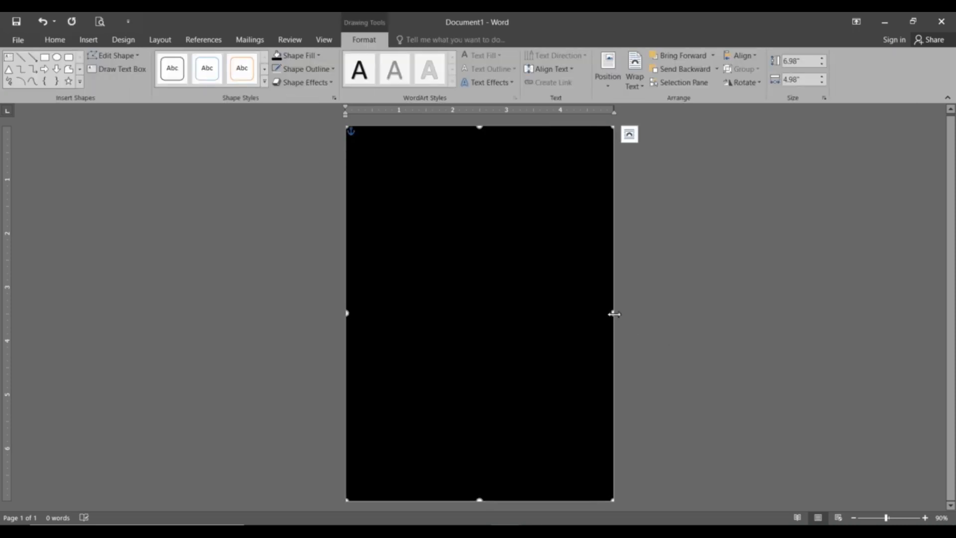
{"action": "left_click", "coordinate": [708, 341]}
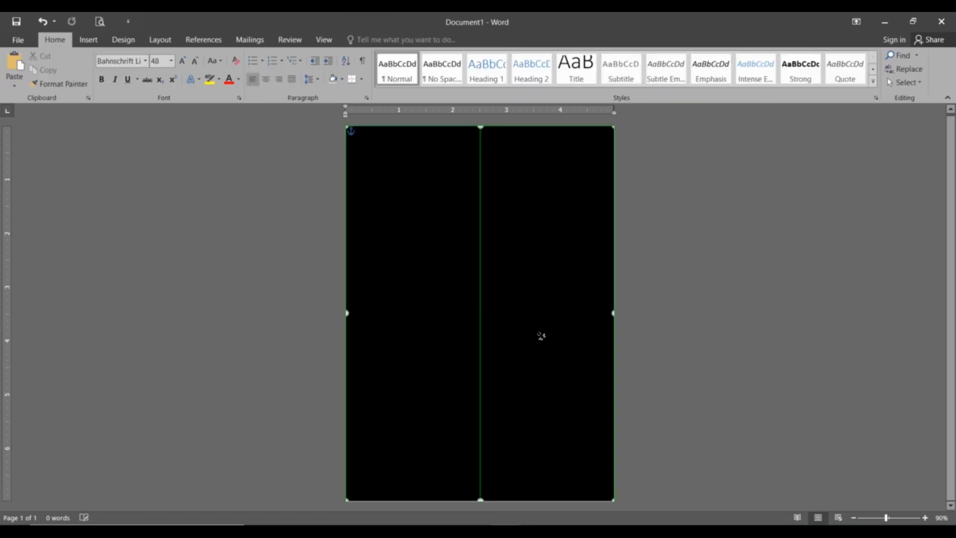
{"action": "left_click", "coordinate": [544, 324]}
{"action": "left_click", "coordinate": [690, 394]}
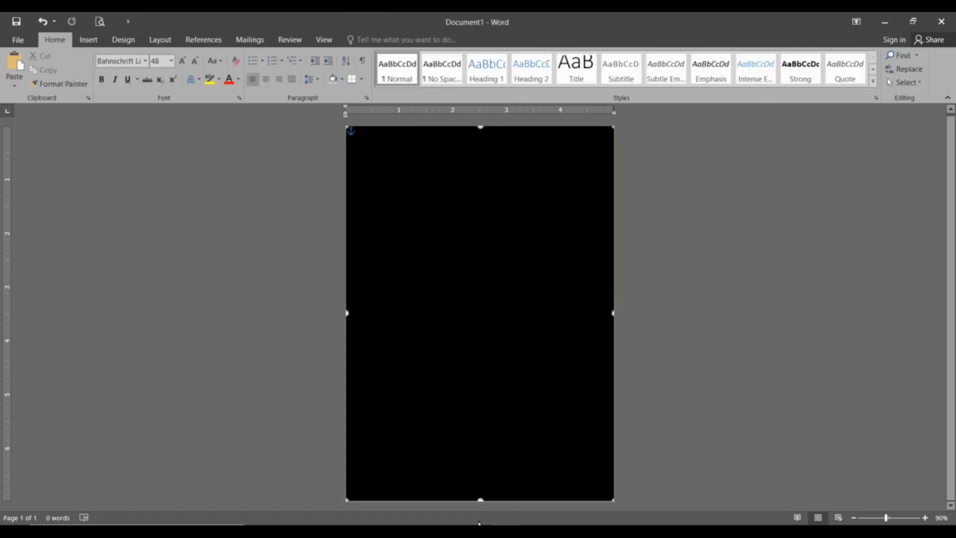
{"action": "left_click", "coordinate": [481, 500]}
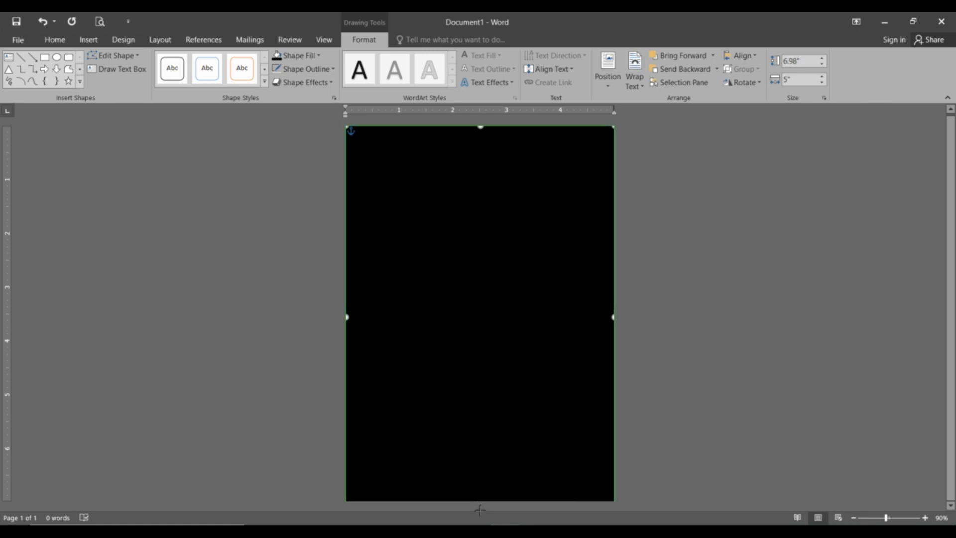
{"action": "left_click", "coordinate": [663, 435]}
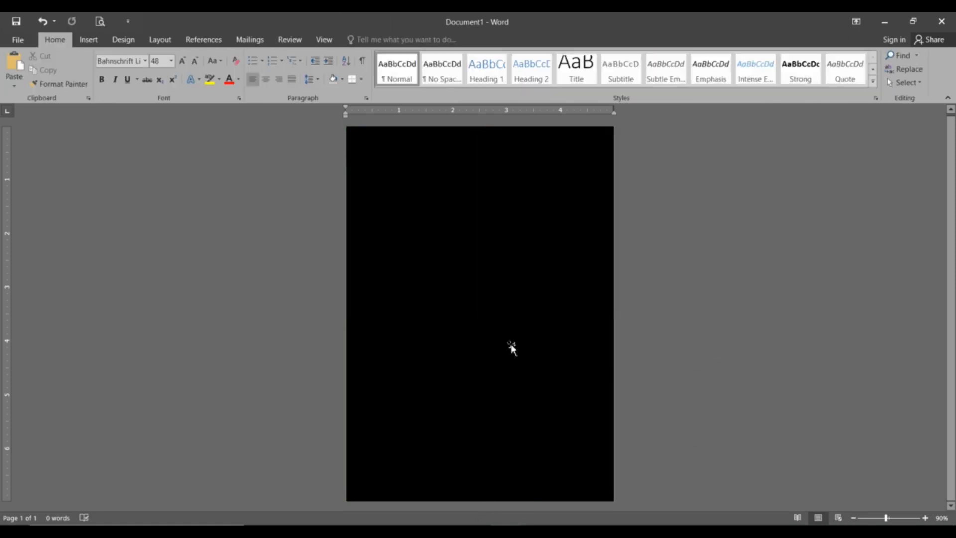
{"action": "left_click", "coordinate": [89, 39]}
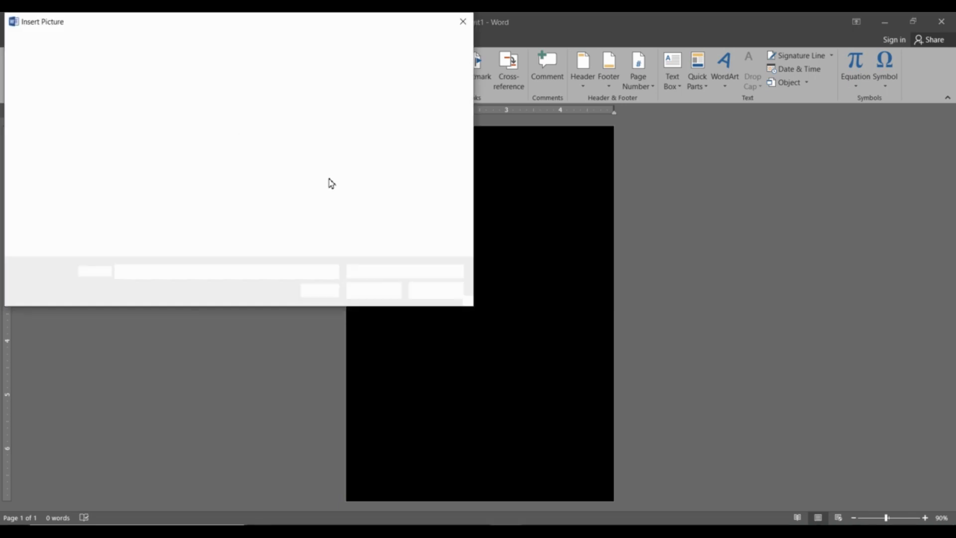
Insert photo 20171228_171650 from the Taiwan Vacation folder.
{"action": "scroll", "coordinate": [399, 200], "scroll_direction": "down", "scroll_amount": 2}
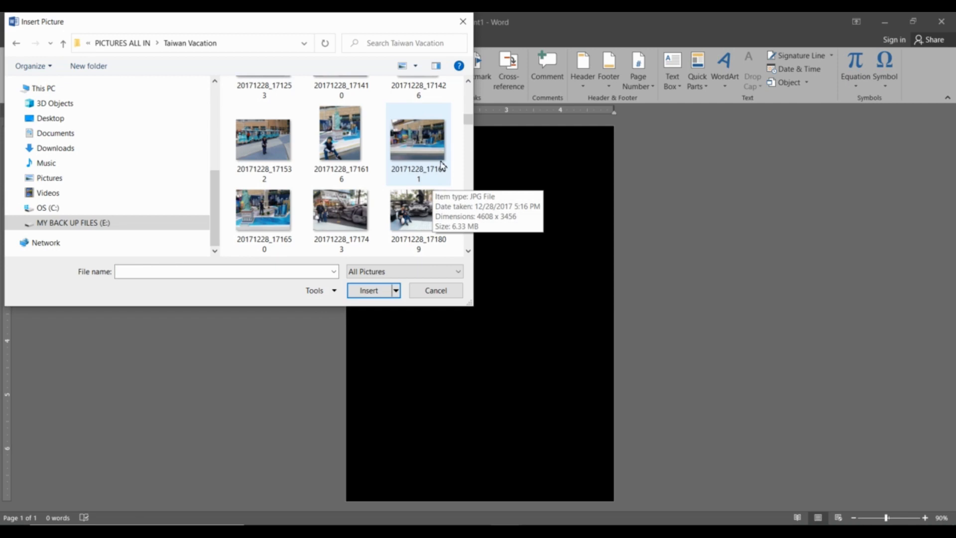
{"action": "left_click", "coordinate": [416, 156]}
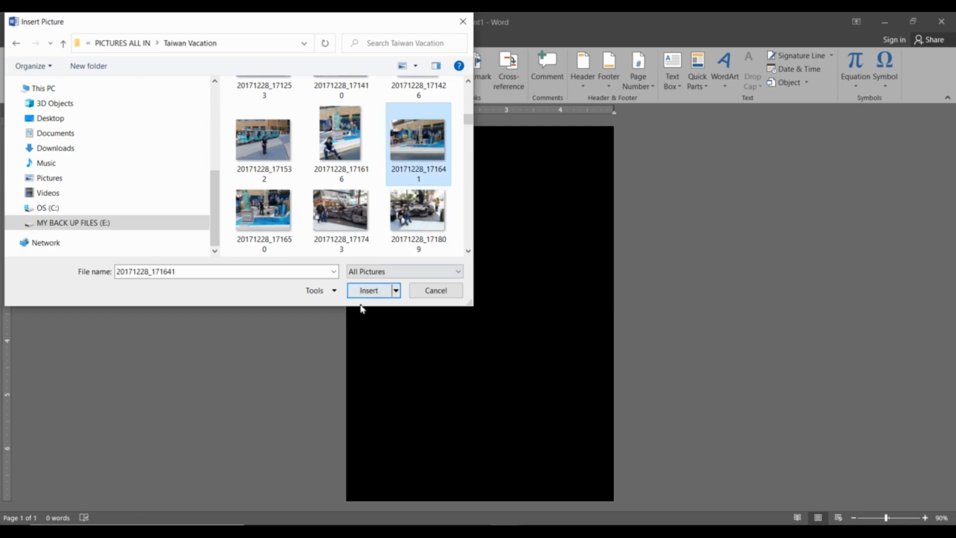
{"action": "left_click", "coordinate": [269, 213]}
{"action": "left_click", "coordinate": [381, 291]}
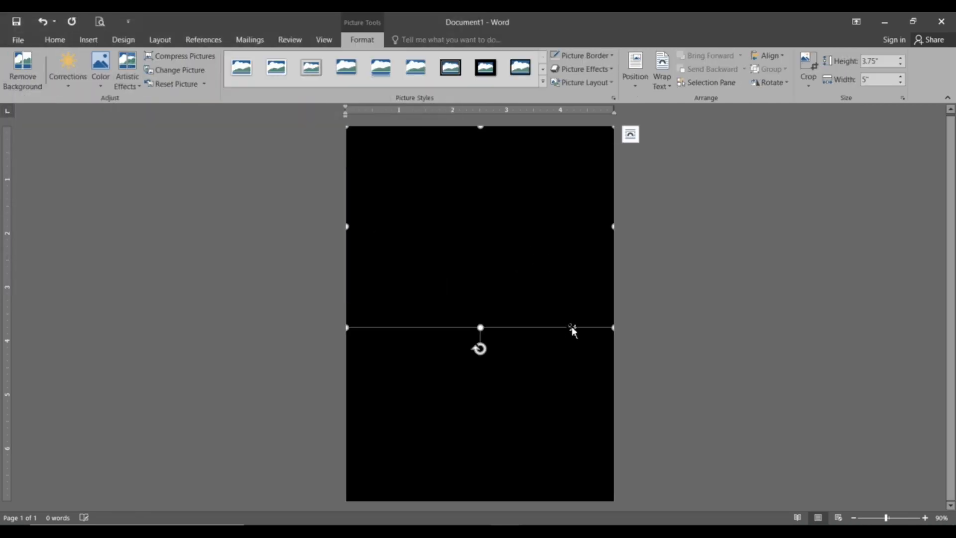
Set the photo to In Front of Text, enlarge it to the page width and centre it.
{"action": "right_click", "coordinate": [571, 327]}
{"action": "mouse_move", "coordinate": [637, 288]}
{"action": "left_click", "coordinate": [667, 357]}
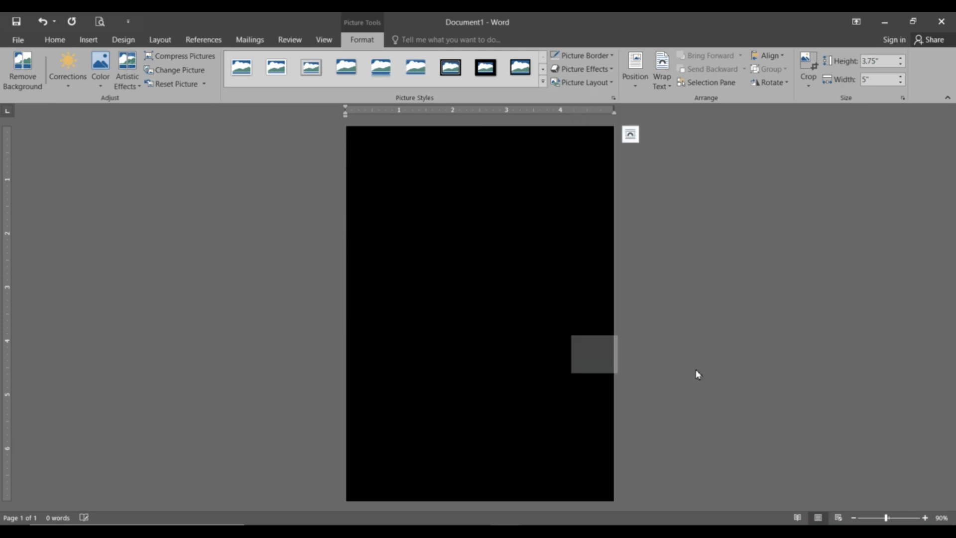
{"action": "left_click_drag", "start_coordinate": [540, 205], "coordinate": [586, 268]}
{"action": "left_click", "coordinate": [668, 215]}
{"action": "left_click", "coordinate": [604, 177]}
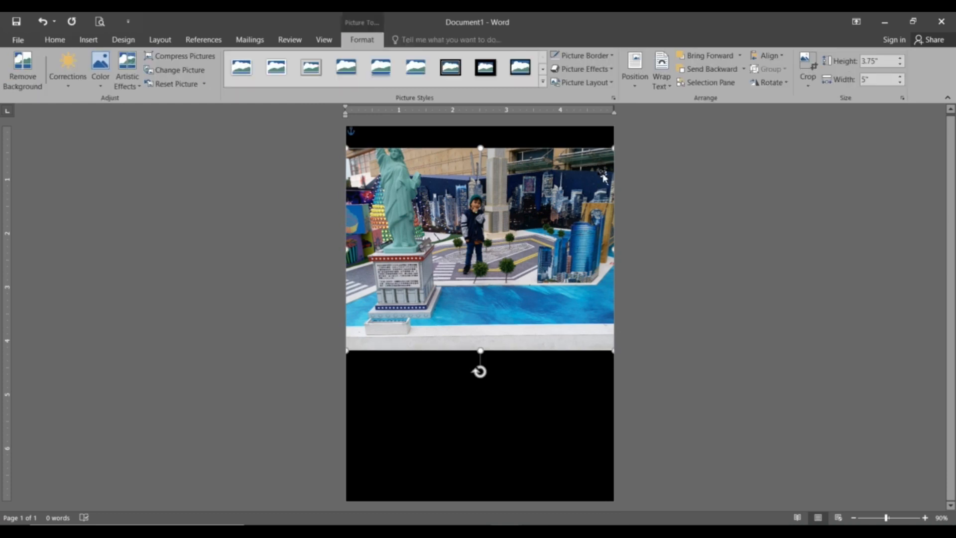
{"action": "left_click_drag", "start_coordinate": [664, 141], "coordinate": [708, 131]}
{"action": "left_click_drag", "start_coordinate": [579, 190], "coordinate": [532, 250]}
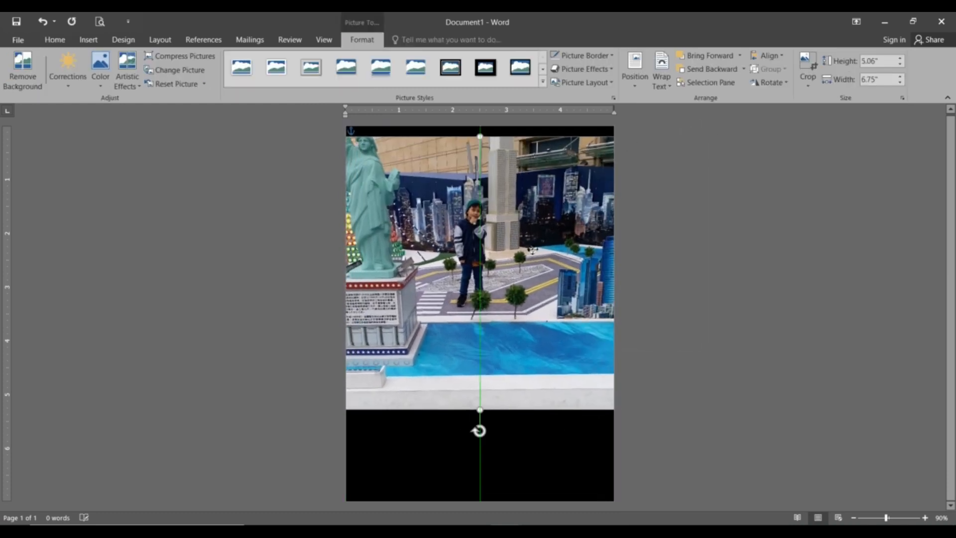
Crop the photo's top, bottom and left sides down to the boy.
{"action": "left_click", "coordinate": [807, 84]}
{"action": "left_click", "coordinate": [822, 100]}
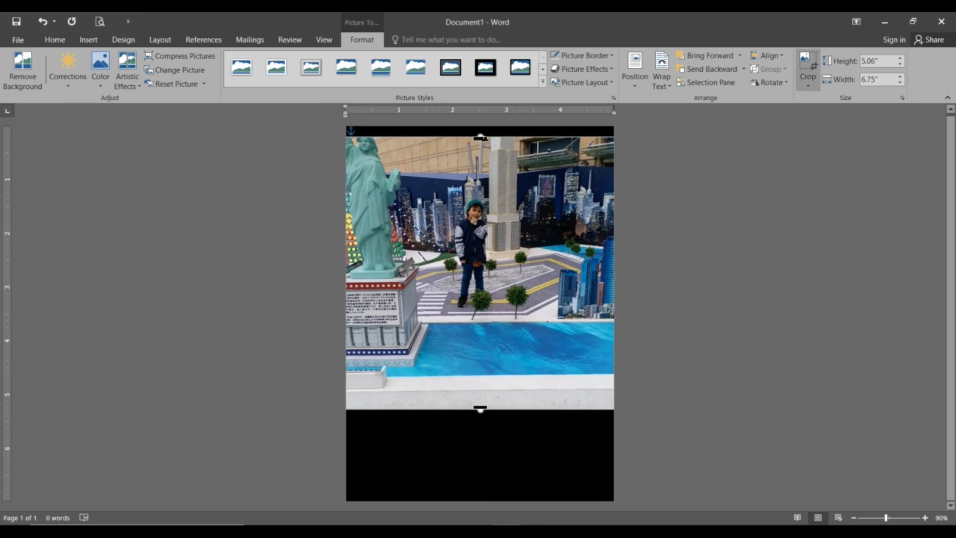
{"action": "left_click_drag", "start_coordinate": [480, 138], "coordinate": [481, 193]}
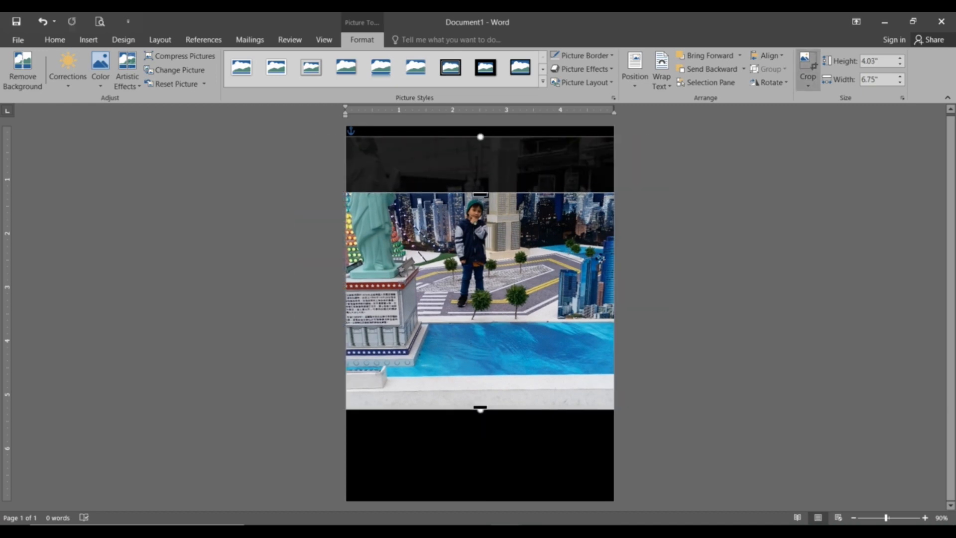
{"action": "left_click_drag", "start_coordinate": [479, 410], "coordinate": [497, 265]}
{"action": "left_click", "coordinate": [645, 278]}
{"action": "left_click_drag", "start_coordinate": [532, 235], "coordinate": [437, 230]}
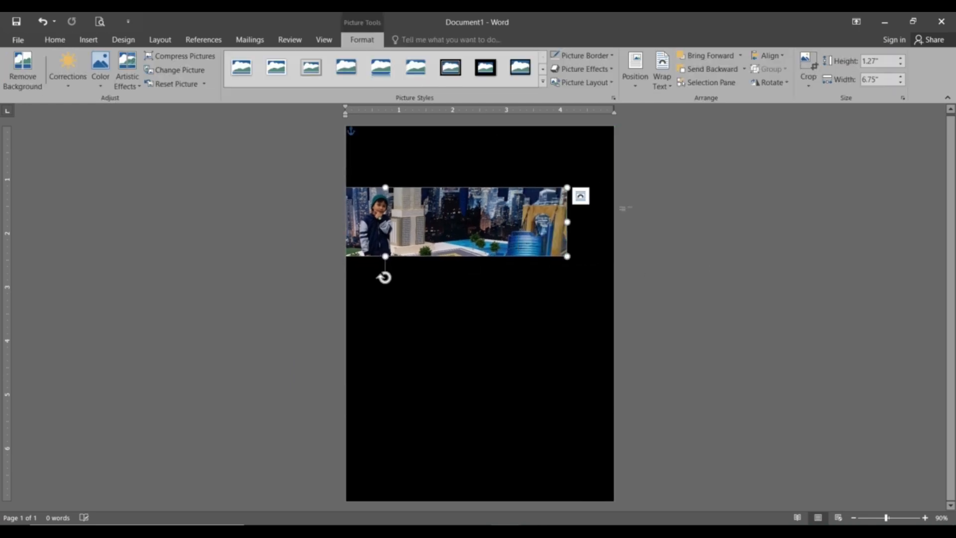
{"action": "left_click", "coordinate": [808, 63]}
{"action": "mouse_move", "coordinate": [571, 224]}
{"action": "left_mouse_down"}
{"action": "mouse_move", "coordinate": [423, 230]}
{"action": "mouse_move", "coordinate": [571, 231]}
{"action": "left_mouse_up"}
{"action": "left_click", "coordinate": [593, 258]}
{"action": "left_click", "coordinate": [808, 62]}
{"action": "left_click_drag", "start_coordinate": [385, 226], "coordinate": [477, 195]}
{"action": "left_click", "coordinate": [710, 241]}
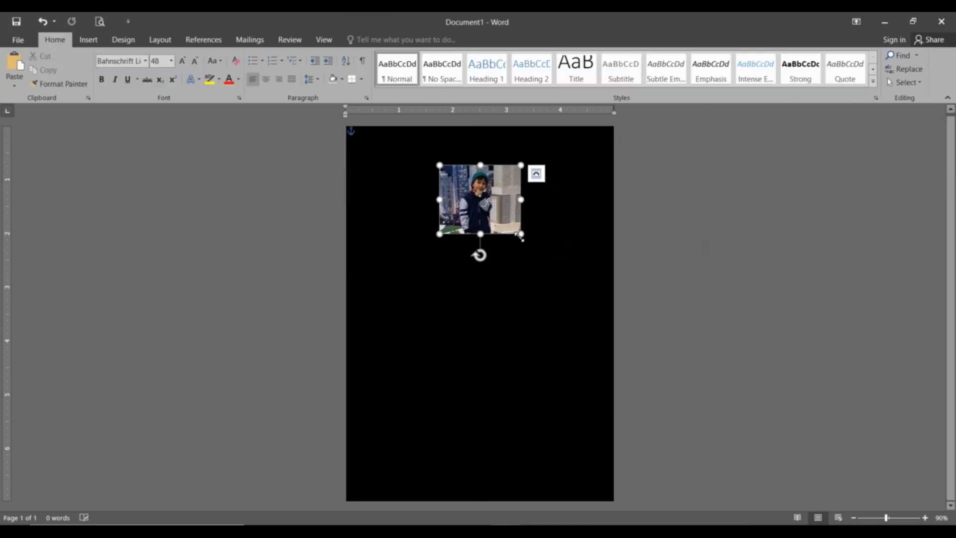
Enlarge the cropped picture to 3.67 by 4.34 inches and centre it on the page.
{"action": "left_click_drag", "start_coordinate": [523, 235], "coordinate": [608, 308]}
{"action": "left_click_drag", "start_coordinate": [544, 259], "coordinate": [499, 227]}
{"action": "left_click_drag", "start_coordinate": [566, 274], "coordinate": [607, 311]}
{"action": "mouse_move", "coordinate": [514, 278]}
{"action": "left_mouse_down"}
{"action": "mouse_move", "coordinate": [494, 275]}
{"action": "mouse_move", "coordinate": [509, 285]}
{"action": "left_mouse_up"}
{"action": "left_click_drag", "start_coordinate": [595, 320], "coordinate": [609, 334]}
{"action": "left_click_drag", "start_coordinate": [537, 286], "coordinate": [523, 285]}
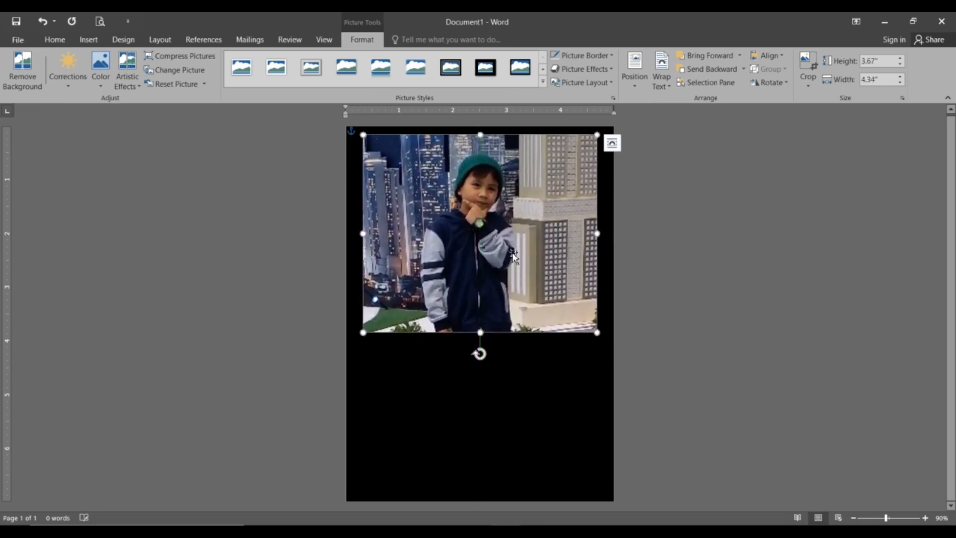
Apply a Corrections preset to the photo and realign it on the page centre.
{"action": "left_click", "coordinate": [68, 70]}
{"action": "left_click", "coordinate": [230, 288]}
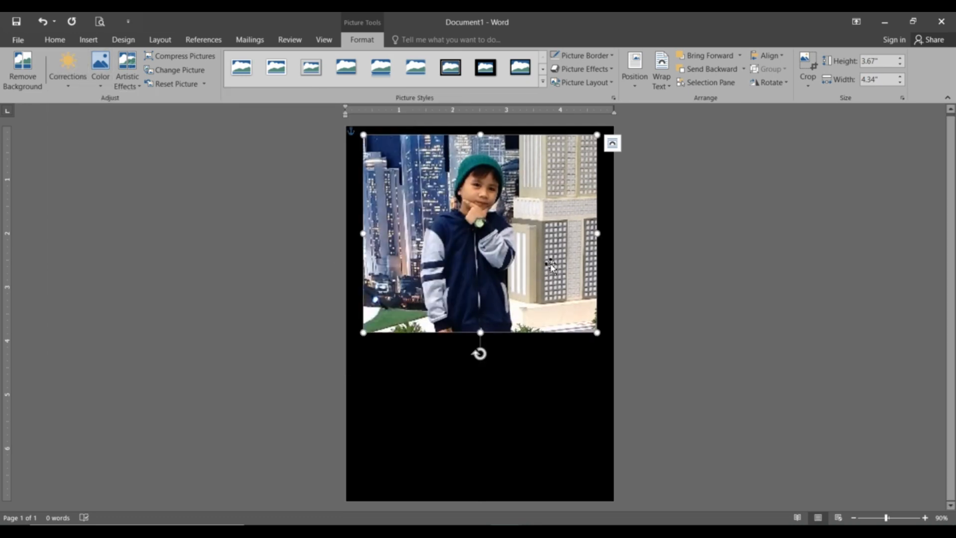
{"action": "left_click_drag", "start_coordinate": [494, 240], "coordinate": [494, 231]}
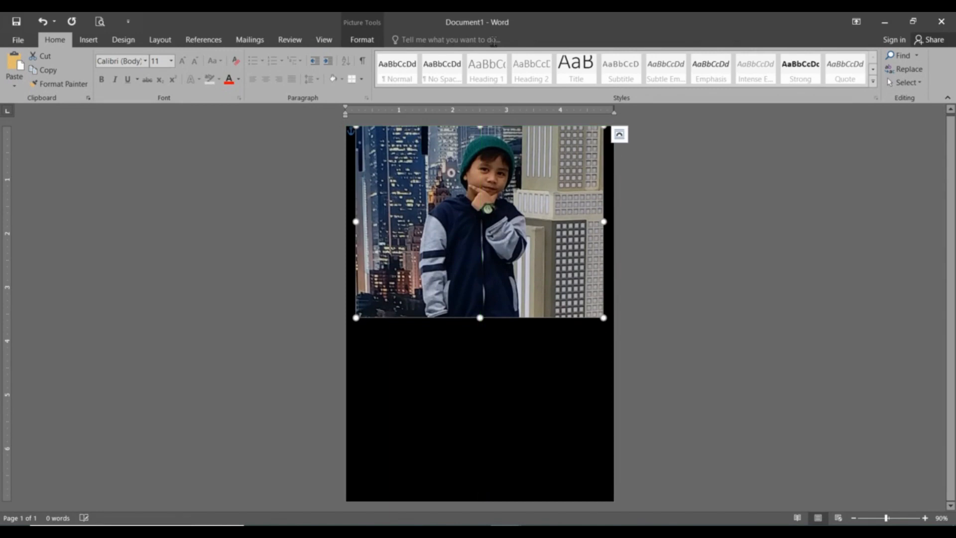
Give the photo 10 point soft edges.
{"action": "left_click", "coordinate": [363, 39]}
{"action": "left_click", "coordinate": [615, 70]}
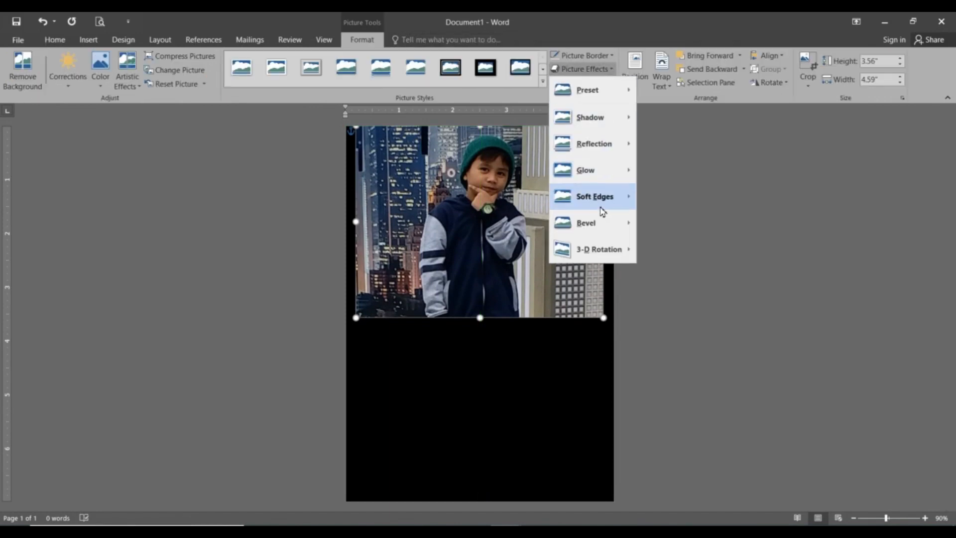
{"action": "mouse_move", "coordinate": [600, 196]}
{"action": "left_click", "coordinate": [672, 310]}
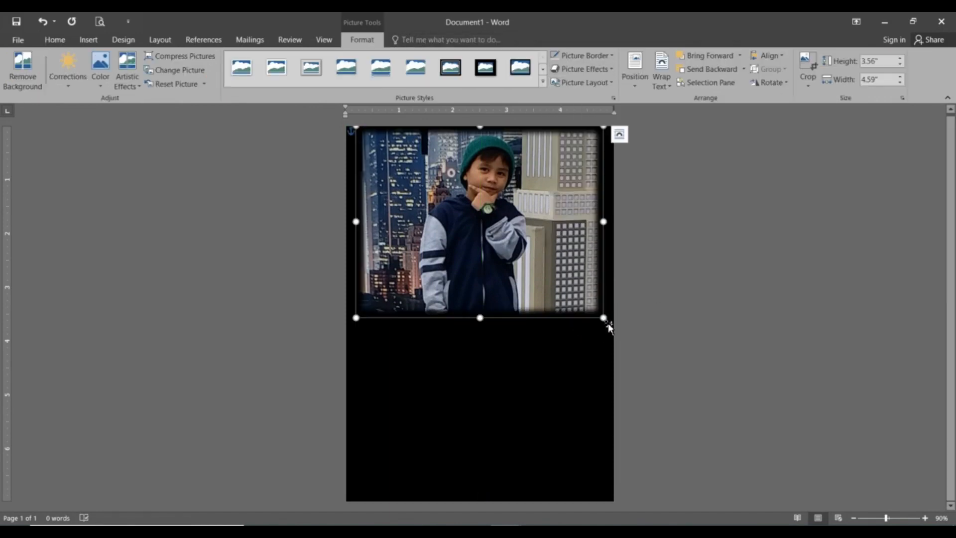
Enlarge the photo to 3.87 by 4.99 inches so it spans the page width, centred.
{"action": "left_click_drag", "start_coordinate": [603, 318], "coordinate": [615, 326]}
{"action": "left_click_drag", "start_coordinate": [536, 301], "coordinate": [540, 302]}
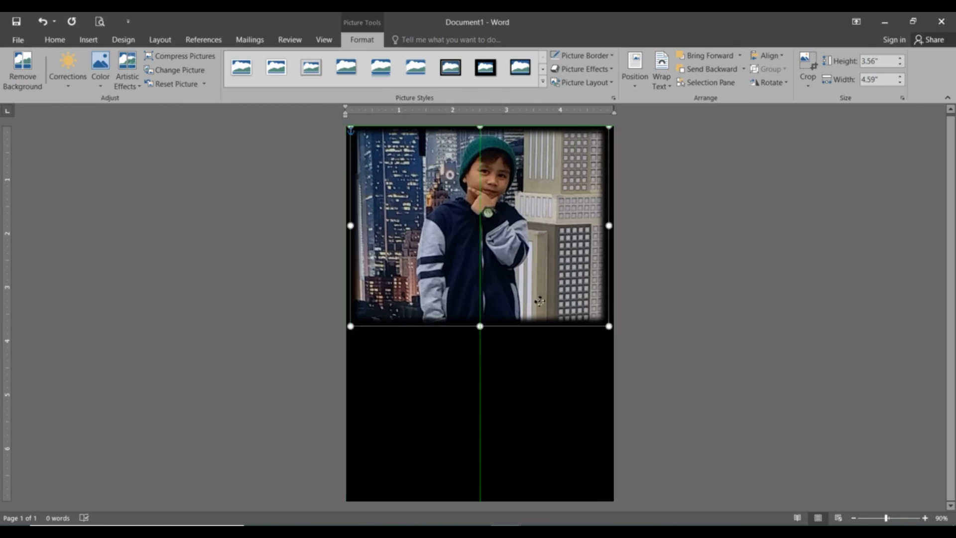
{"action": "left_click", "coordinate": [662, 306]}
{"action": "left_click", "coordinate": [532, 259]}
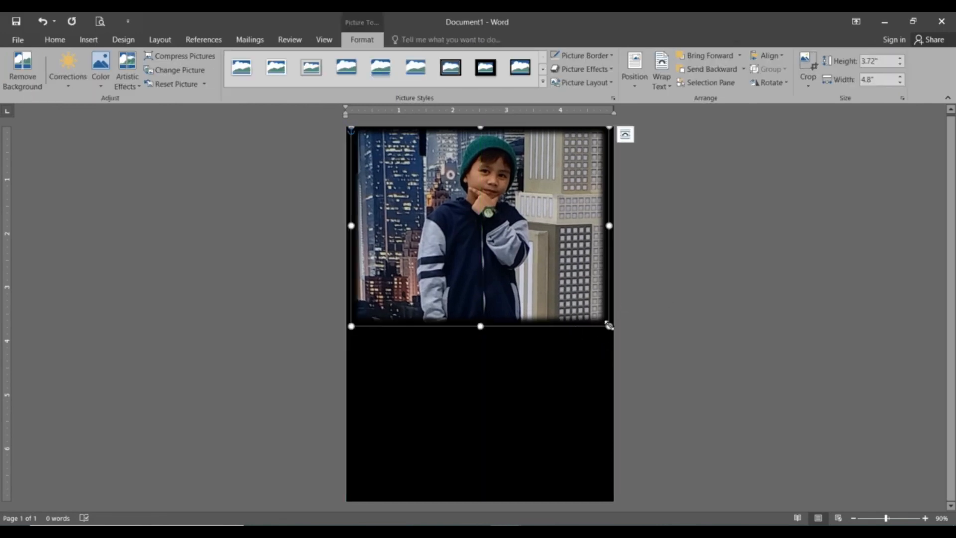
{"action": "left_click_drag", "start_coordinate": [608, 324], "coordinate": [615, 330]}
{"action": "mouse_move", "coordinate": [546, 286]}
{"action": "left_mouse_down"}
{"action": "mouse_move", "coordinate": [535, 287]}
{"action": "mouse_move", "coordinate": [541, 292]}
{"action": "left_mouse_up"}
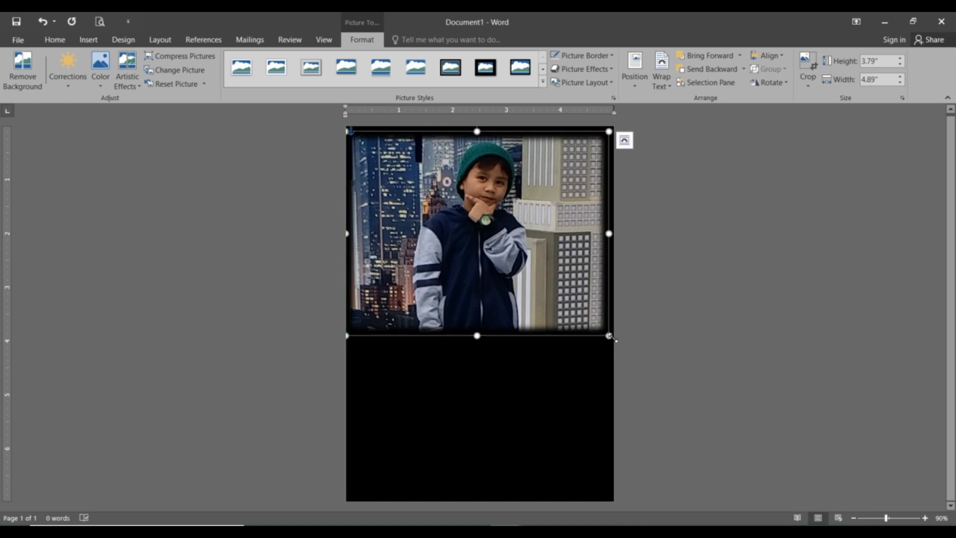
{"action": "left_click_drag", "start_coordinate": [612, 337], "coordinate": [618, 342]}
{"action": "left_click_drag", "start_coordinate": [543, 291], "coordinate": [542, 285]}
{"action": "left_click", "coordinate": [712, 324]}
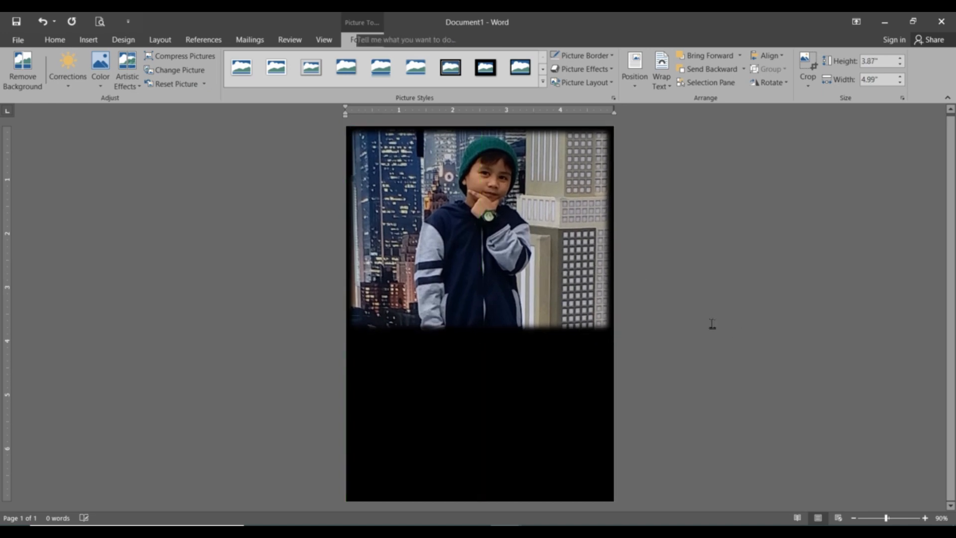
{"action": "left_click", "coordinate": [547, 286]}
Apply a Sharpen preset and a brighter Brightness/Contrast preset to the photo.
{"action": "left_click", "coordinate": [68, 70]}
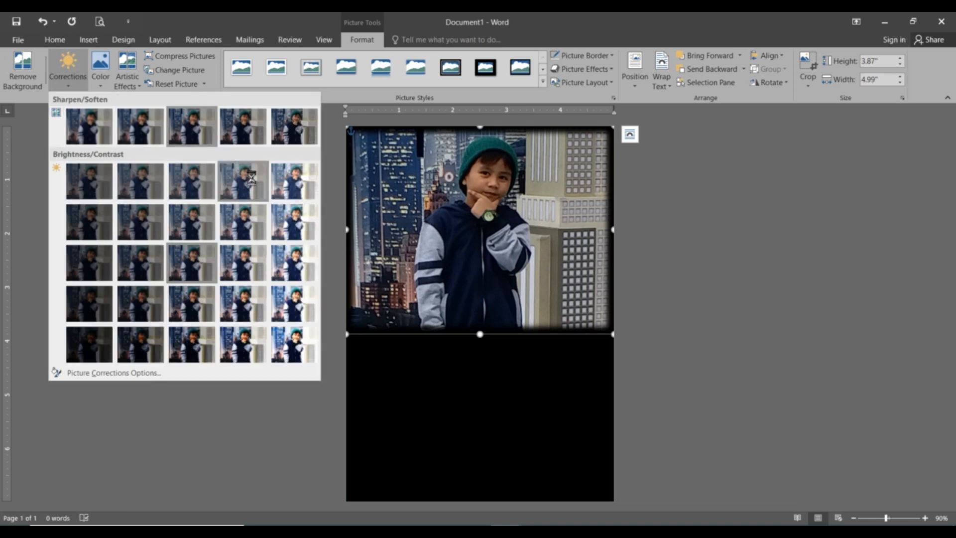
{"action": "left_click", "coordinate": [241, 128]}
{"action": "left_click", "coordinate": [77, 86]}
{"action": "left_click", "coordinate": [250, 304]}
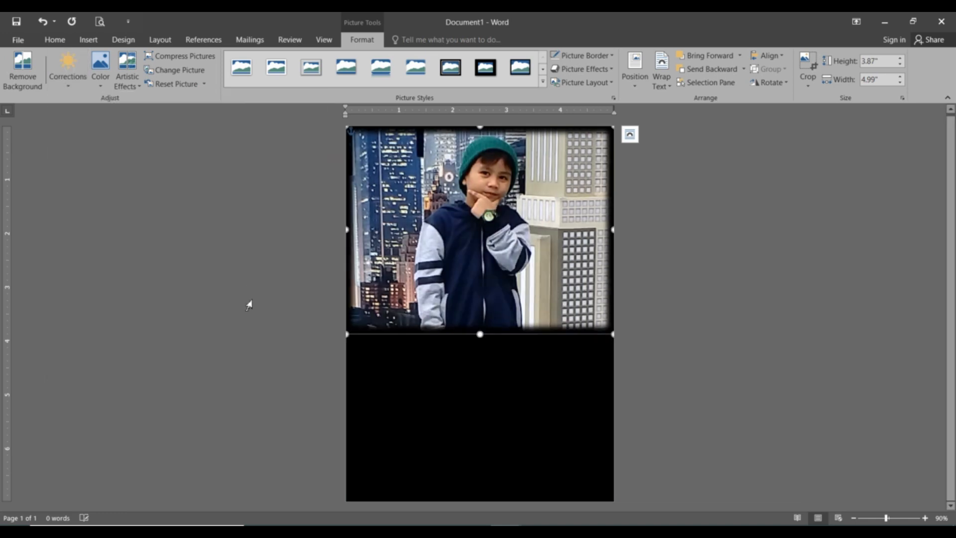
{"action": "left_click", "coordinate": [741, 340]}
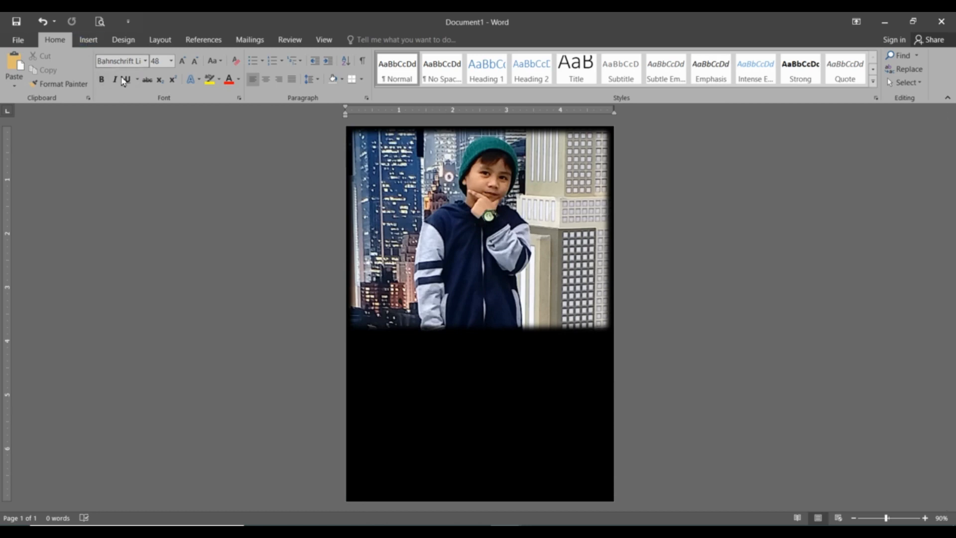
Draw a page-wide rectangle across the photo's lower edge.
{"action": "left_click", "coordinate": [88, 40]}
{"action": "left_click", "coordinate": [178, 73]}
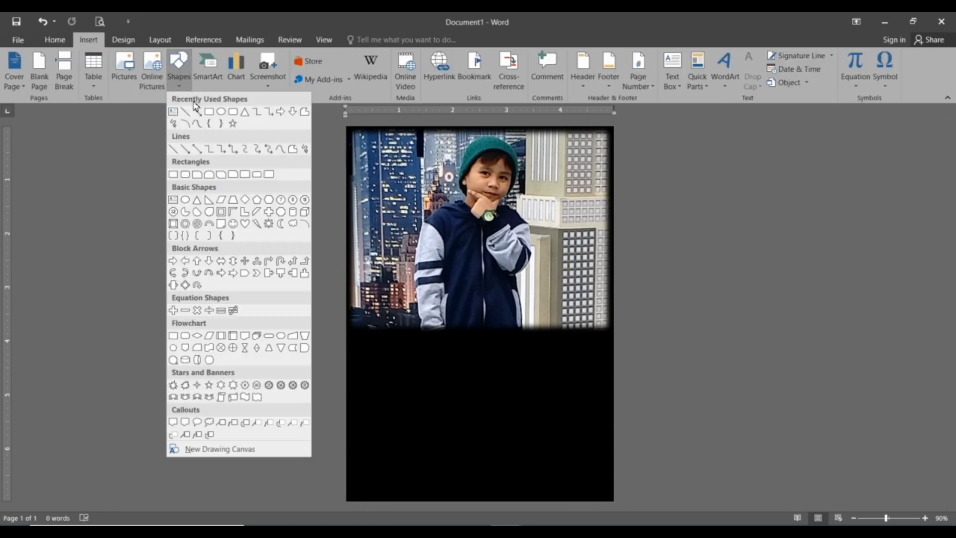
{"action": "left_click", "coordinate": [208, 111]}
{"action": "mouse_move", "coordinate": [348, 303]}
{"action": "left_mouse_down"}
{"action": "mouse_move", "coordinate": [613, 331]}
{"action": "mouse_move", "coordinate": [615, 340]}
{"action": "left_mouse_up"}
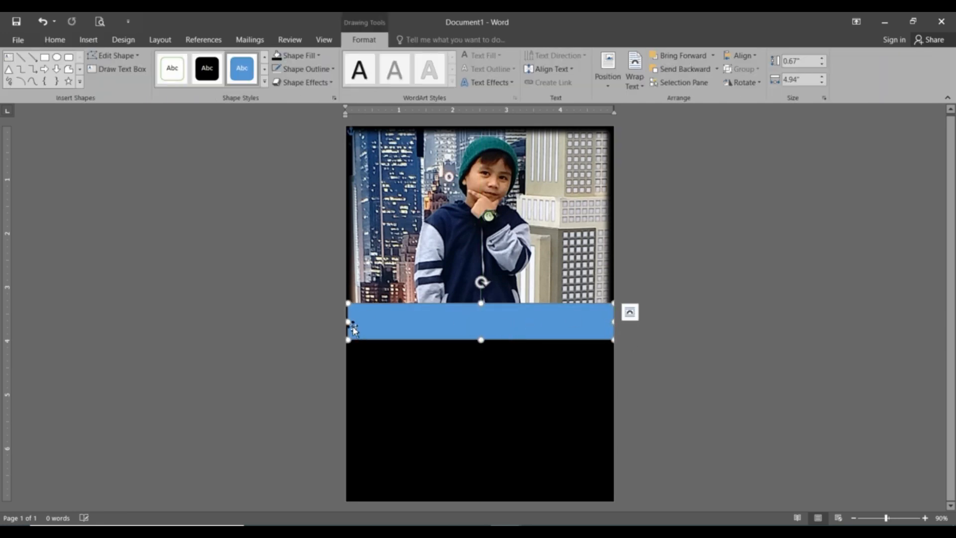
{"action": "left_click", "coordinate": [722, 412]}
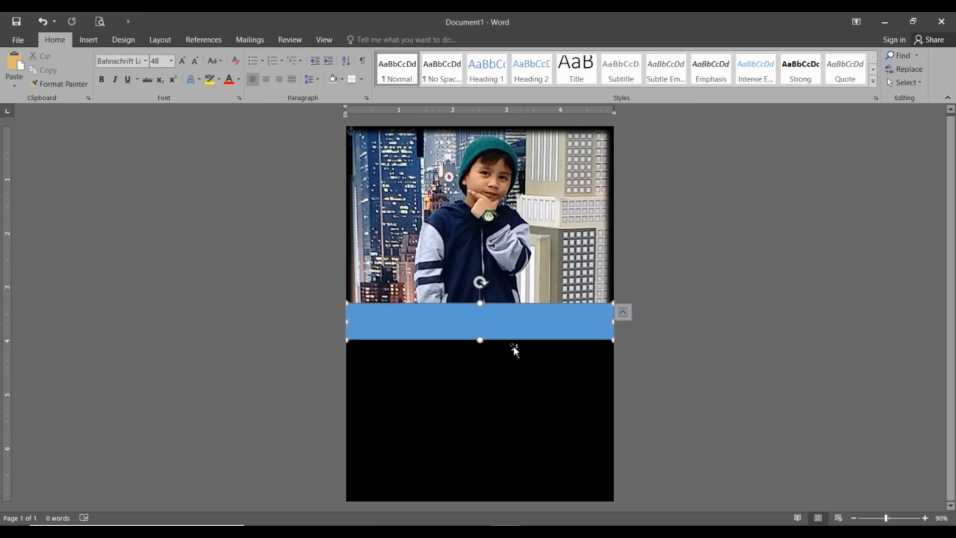
{"action": "left_click", "coordinate": [513, 331]}
Fill the band yellow and remove its outline.
{"action": "left_click", "coordinate": [299, 56]}
{"action": "left_click", "coordinate": [306, 149]}
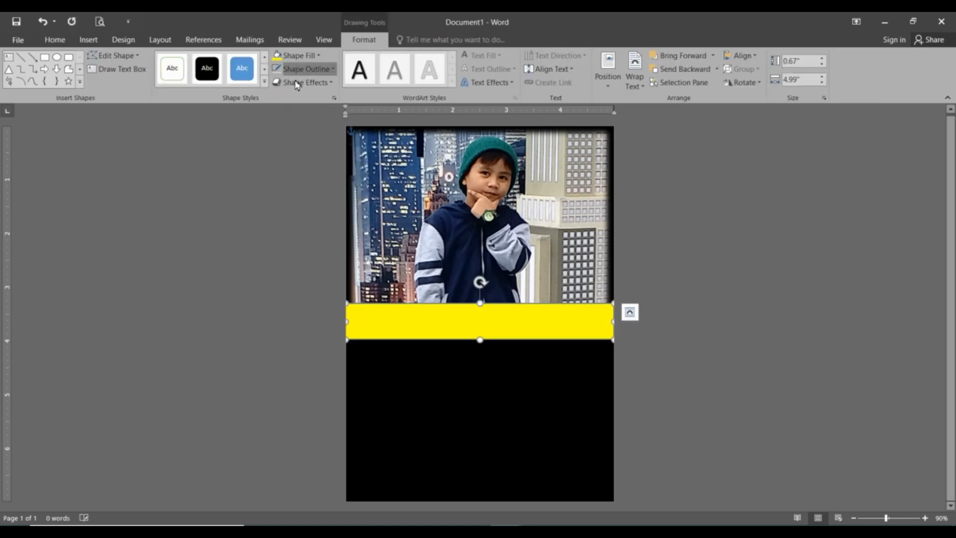
{"action": "left_click", "coordinate": [299, 68]}
{"action": "left_click", "coordinate": [302, 173]}
{"action": "left_click", "coordinate": [415, 266]}
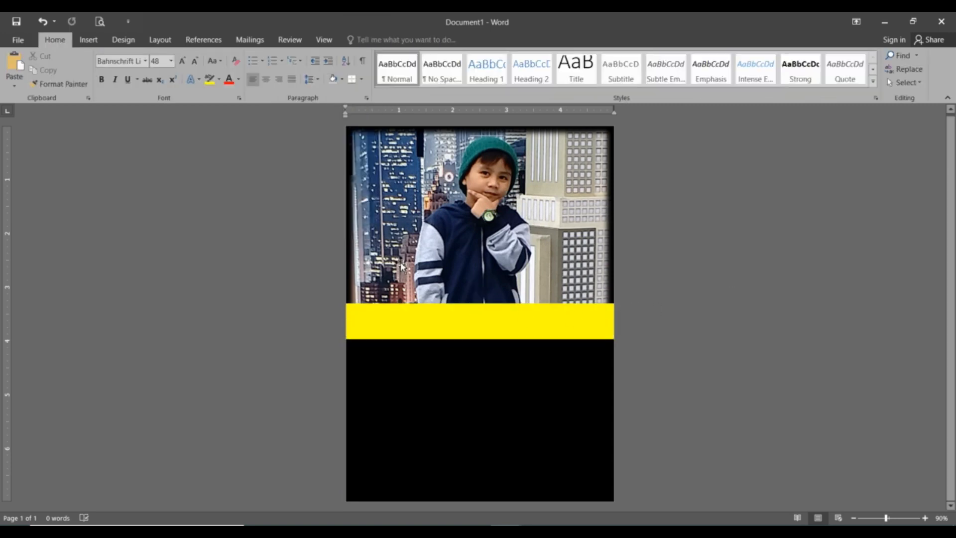
Insert the batman_PNG10 picture into the document.
{"action": "left_click", "coordinate": [91, 39]}
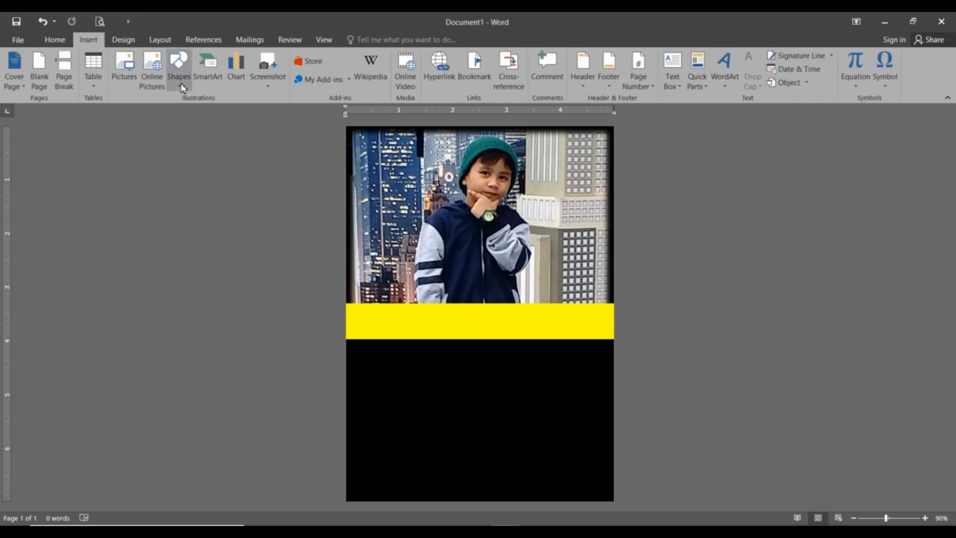
{"action": "left_click", "coordinate": [181, 82]}
{"action": "left_click", "coordinate": [124, 70]}
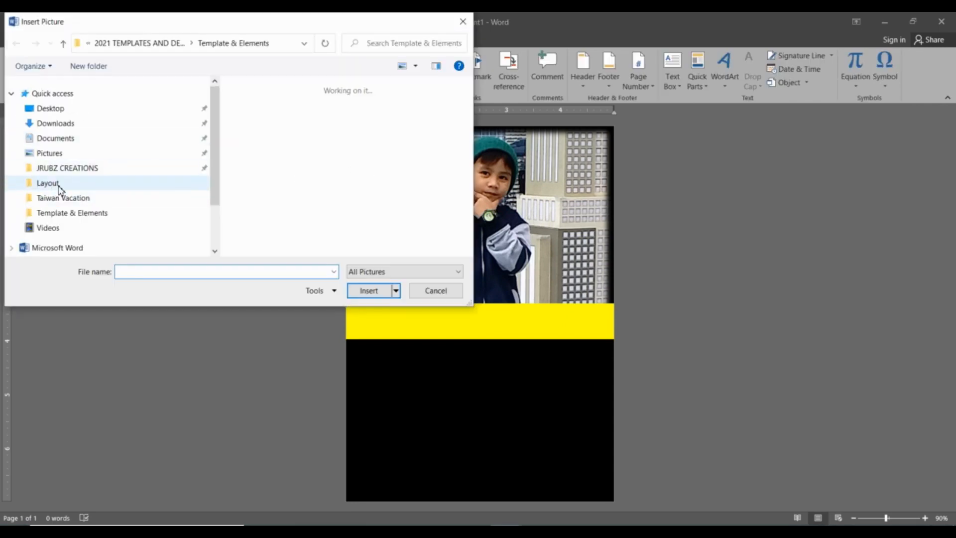
{"action": "scroll", "coordinate": [389, 179], "scroll_direction": "down", "scroll_amount": 5}
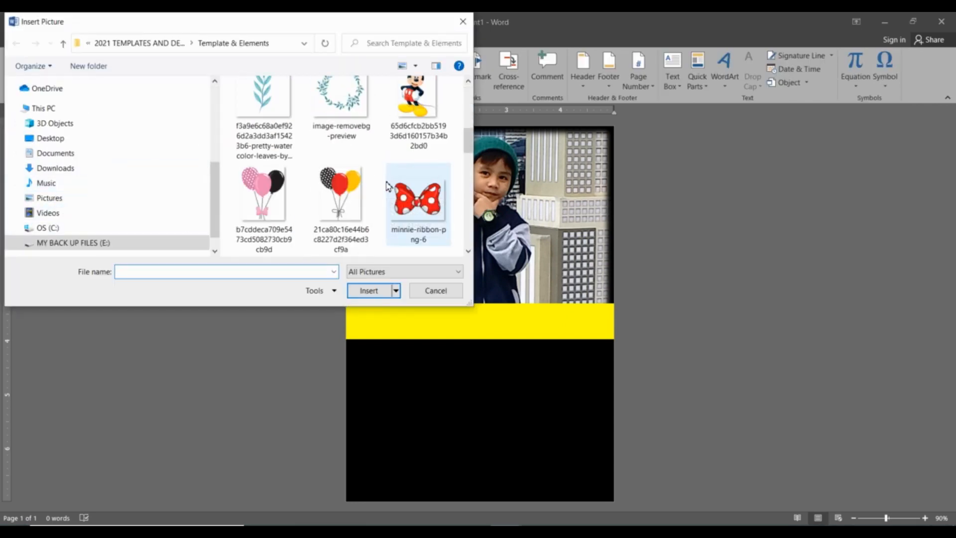
{"action": "scroll", "coordinate": [389, 185], "scroll_direction": "down", "scroll_amount": 6}
{"action": "left_click", "coordinate": [436, 218]}
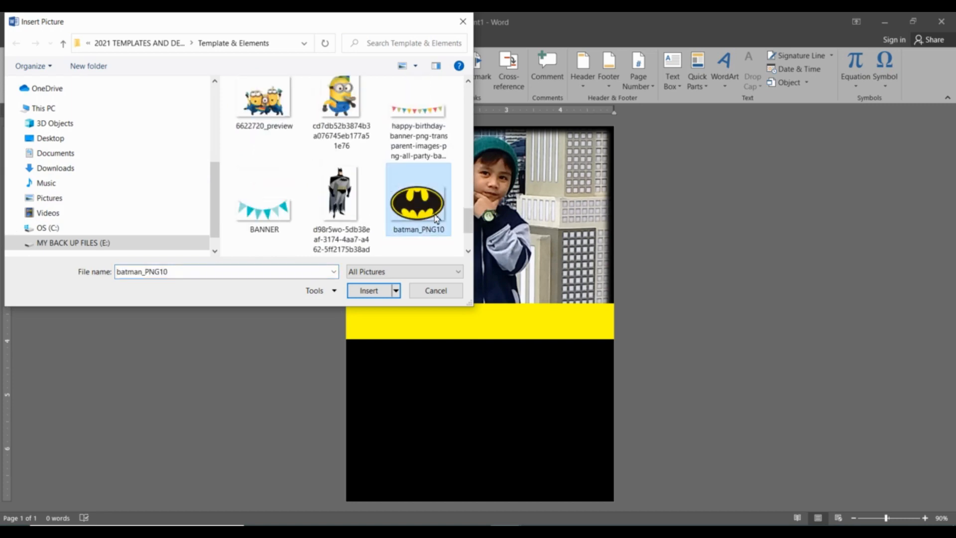
{"action": "double_click", "coordinate": [437, 218]}
{"action": "left_click", "coordinate": [512, 304]}
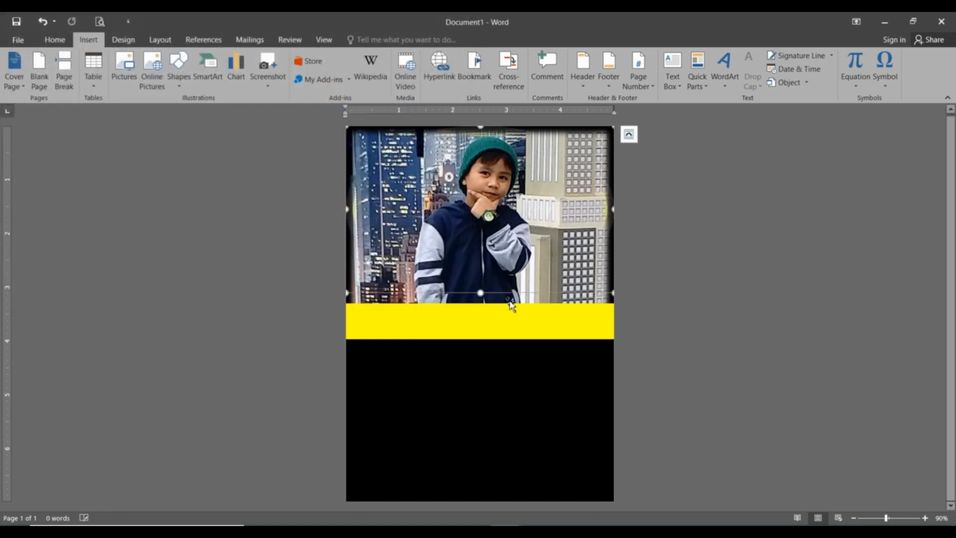
Set the Batman logo's wrapping to In Front of Text.
{"action": "right_click", "coordinate": [596, 295]}
{"action": "mouse_move", "coordinate": [687, 483]}
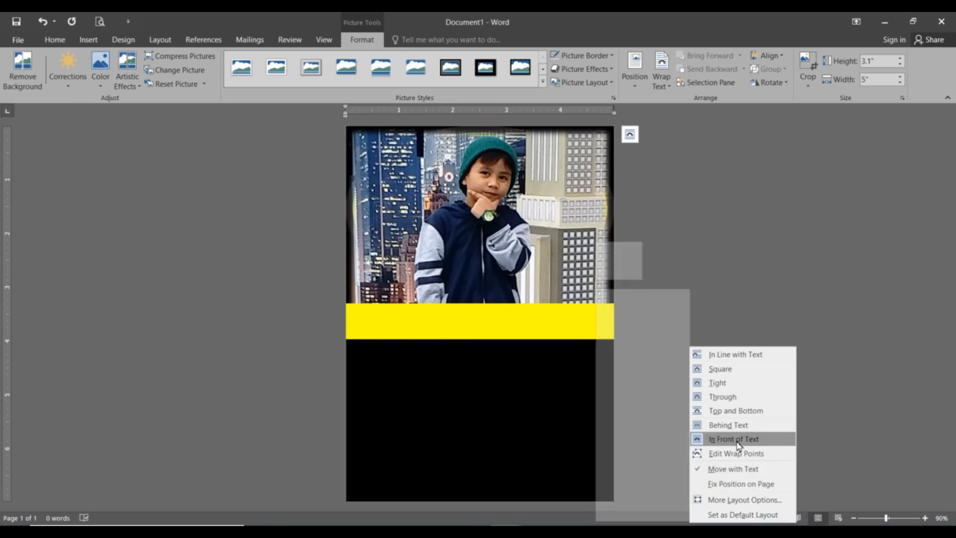
{"action": "left_click", "coordinate": [737, 439]}
{"action": "left_click", "coordinate": [700, 270]}
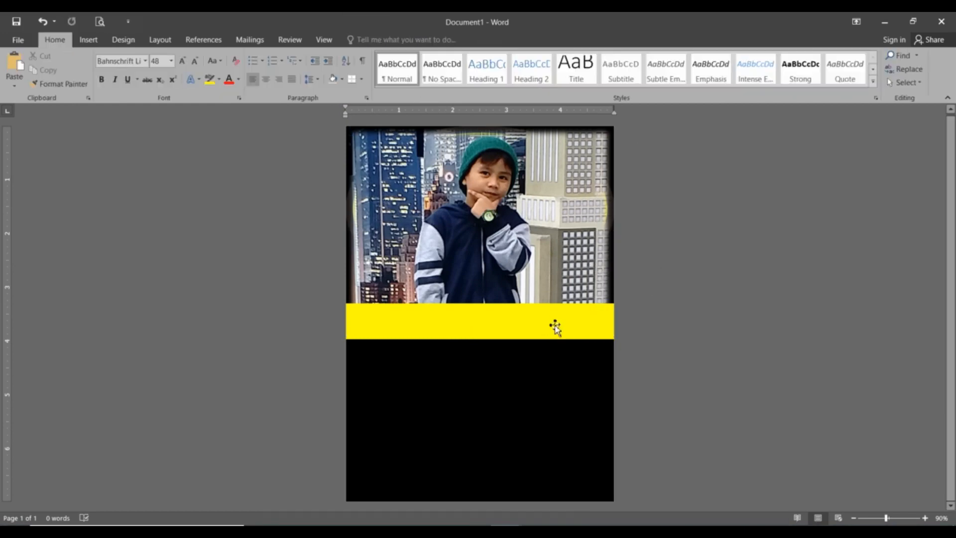
{"action": "left_click", "coordinate": [556, 326]}
{"action": "left_click", "coordinate": [662, 236]}
Change the city photo's wrapping so the logo shows, and set the logo to float freely.
{"action": "right_click", "coordinate": [543, 249]}
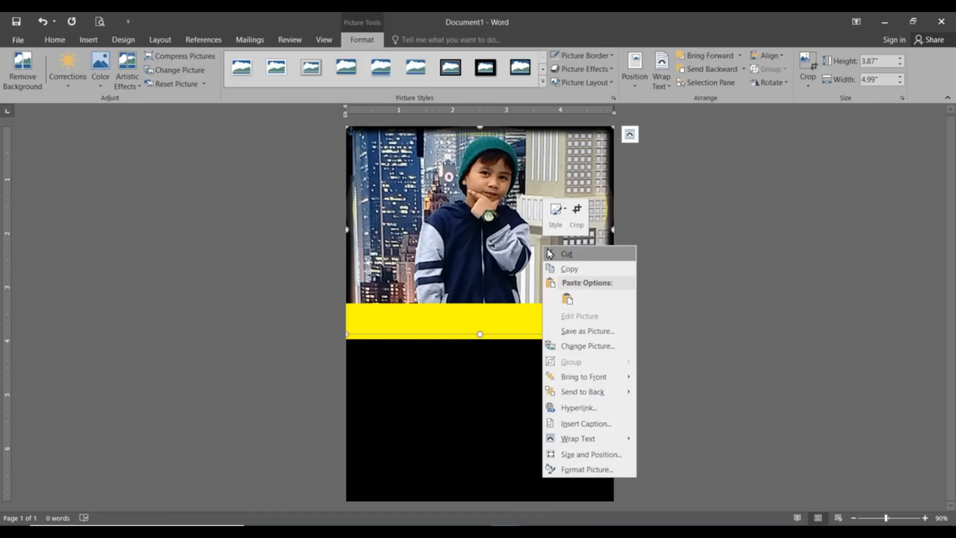
{"action": "mouse_move", "coordinate": [597, 438]}
{"action": "left_click", "coordinate": [688, 426]}
{"action": "key", "text": "ctrl+v"}
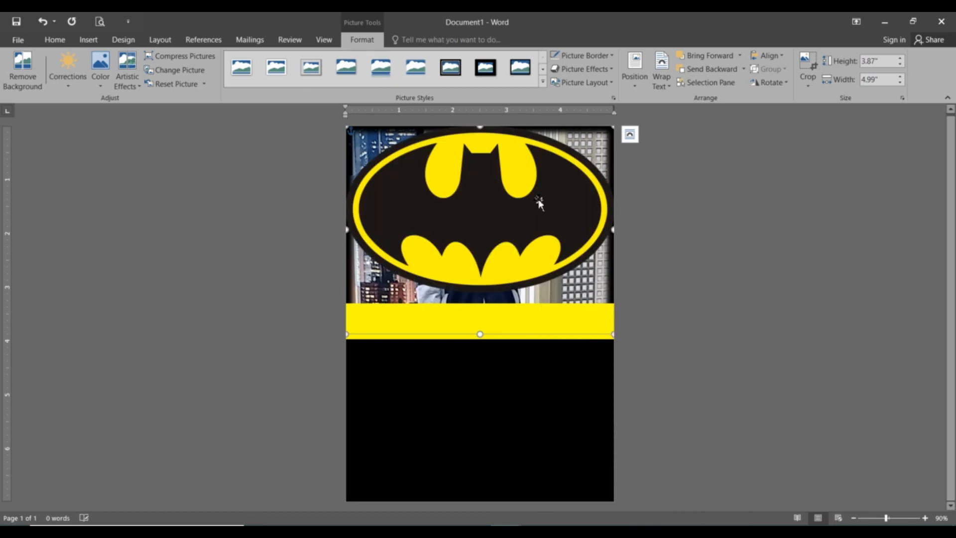
{"action": "right_click", "coordinate": [557, 212]}
{"action": "left_click", "coordinate": [506, 269]}
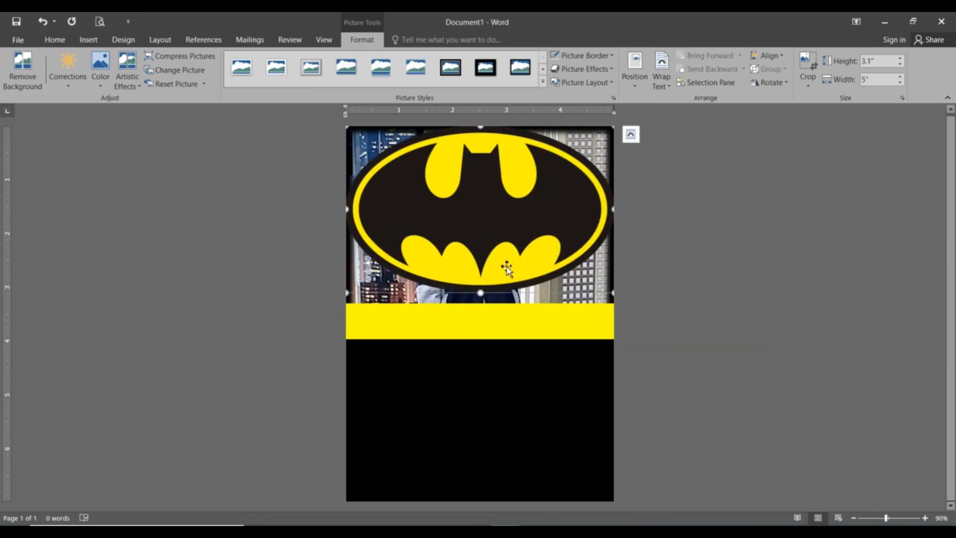
{"action": "right_click", "coordinate": [522, 229]}
Shrink the logo to 2.38 by 1.33 inches, centre it on the yellow band, and raise the band slightly.
{"action": "left_click_drag", "start_coordinate": [563, 157], "coordinate": [484, 276]}
{"action": "left_click_drag", "start_coordinate": [436, 318], "coordinate": [499, 323]}
{"action": "left_click_drag", "start_coordinate": [550, 277], "coordinate": [540, 291]}
{"action": "left_click_drag", "start_coordinate": [482, 314], "coordinate": [491, 304]}
{"action": "left_click_drag", "start_coordinate": [572, 336], "coordinate": [559, 327]}
{"action": "left_click", "coordinate": [654, 368]}
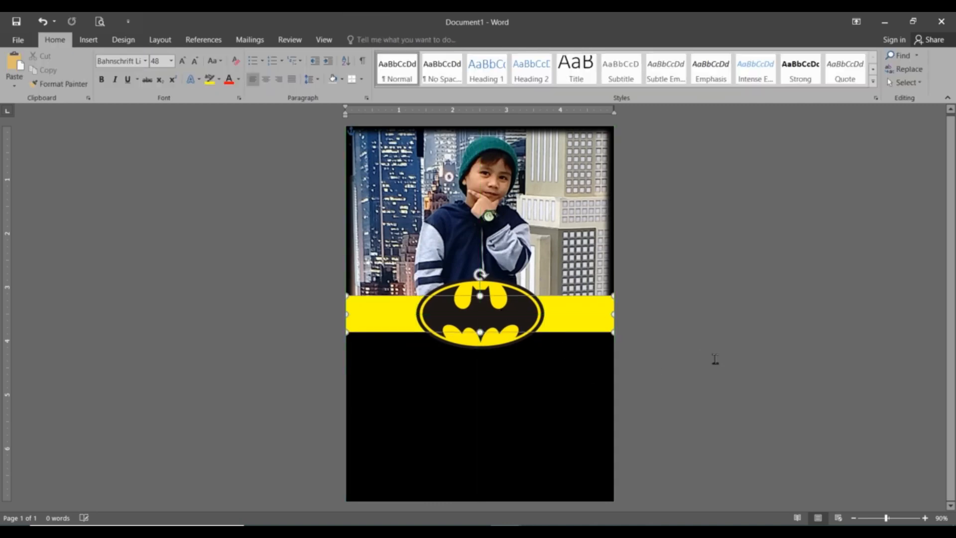
Check the Batman logo's centring and the city photo's position.
{"action": "left_click", "coordinate": [715, 359]}
{"action": "left_click", "coordinate": [501, 313]}
{"action": "left_click", "coordinate": [681, 354]}
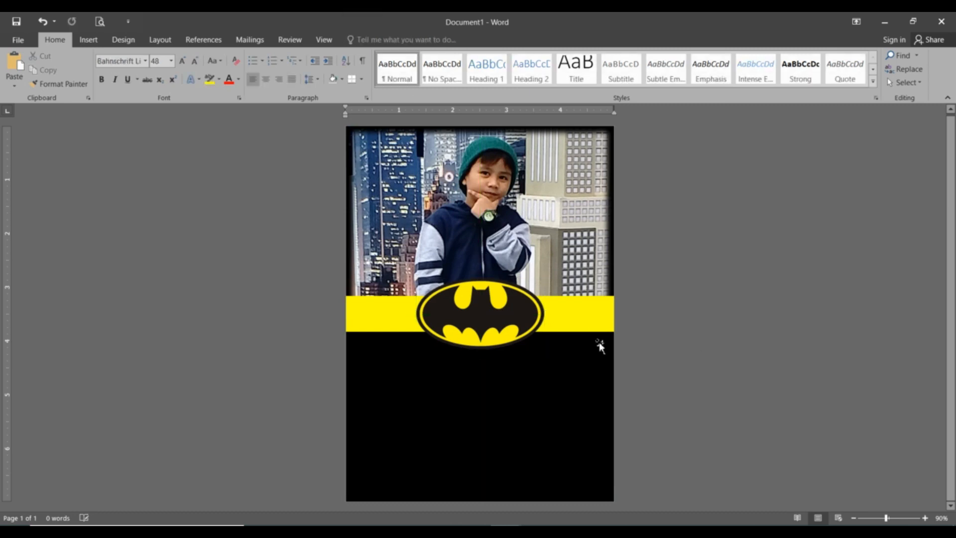
{"action": "left_click", "coordinate": [582, 227]}
{"action": "left_click", "coordinate": [726, 209]}
{"action": "left_click", "coordinate": [573, 202]}
{"action": "left_click", "coordinate": [721, 252]}
Apply the 25 Point Soft Edges effect to the city photo.
{"action": "left_click", "coordinate": [582, 230]}
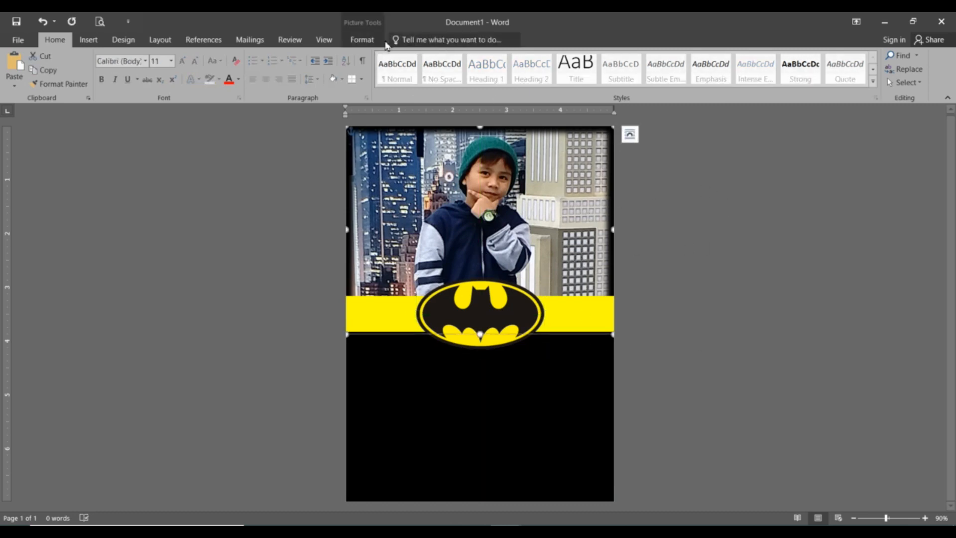
{"action": "left_click", "coordinate": [362, 40]}
{"action": "left_click", "coordinate": [604, 69]}
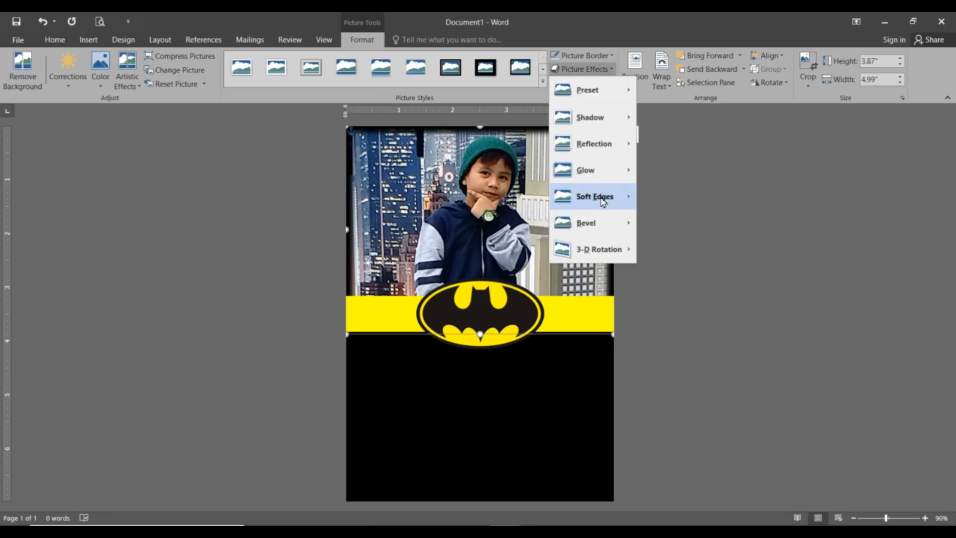
{"action": "mouse_move", "coordinate": [609, 199]}
{"action": "left_click", "coordinate": [680, 341]}
{"action": "left_click", "coordinate": [691, 272]}
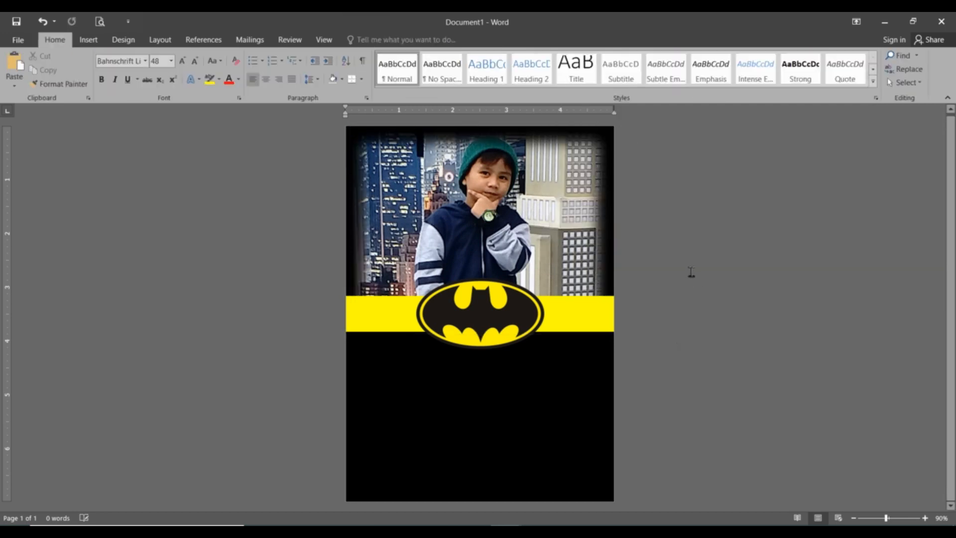
{"action": "left_click", "coordinate": [496, 321]}
{"action": "left_click", "coordinate": [668, 340]}
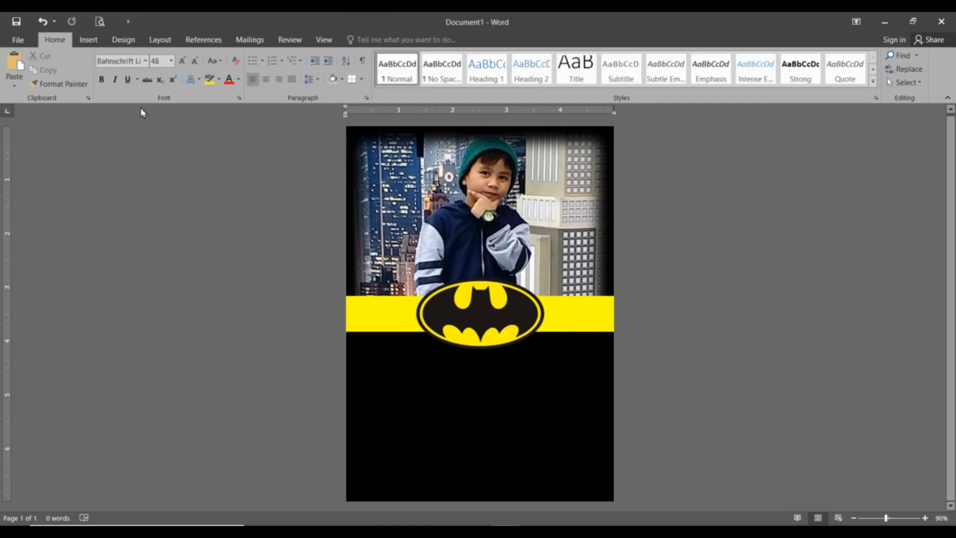
Draw a text box just below the Batman logo.
{"action": "left_click", "coordinate": [88, 40]}
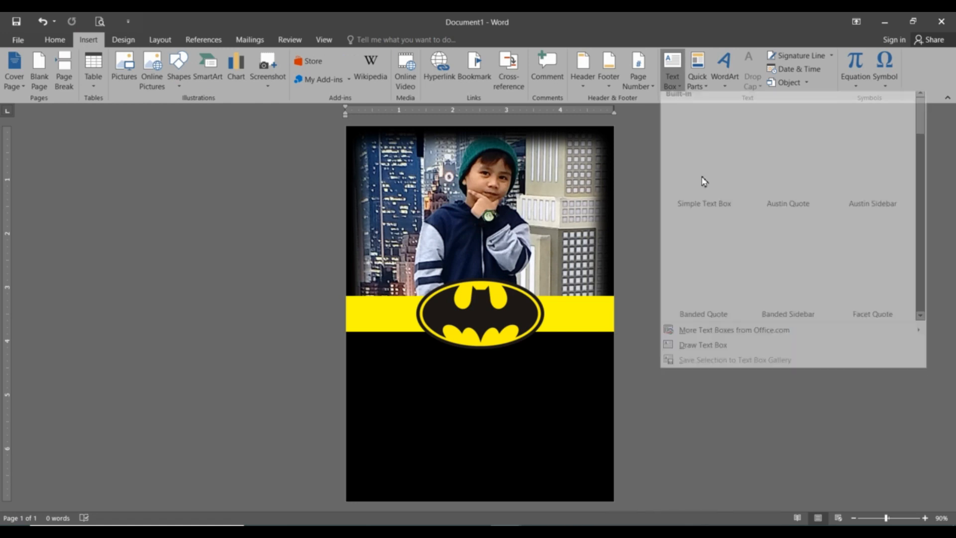
{"action": "left_click", "coordinate": [715, 353]}
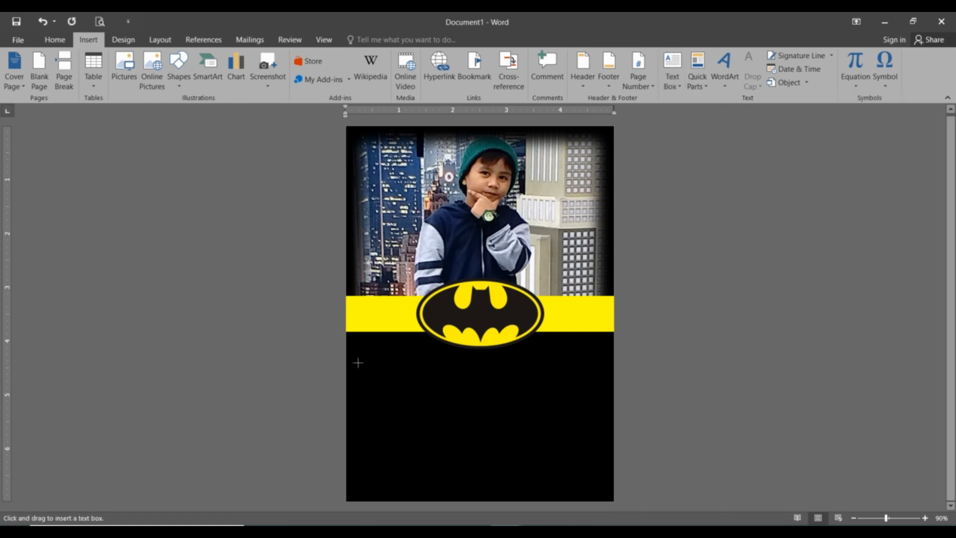
{"action": "left_click_drag", "start_coordinate": [610, 382], "coordinate": [608, 379]}
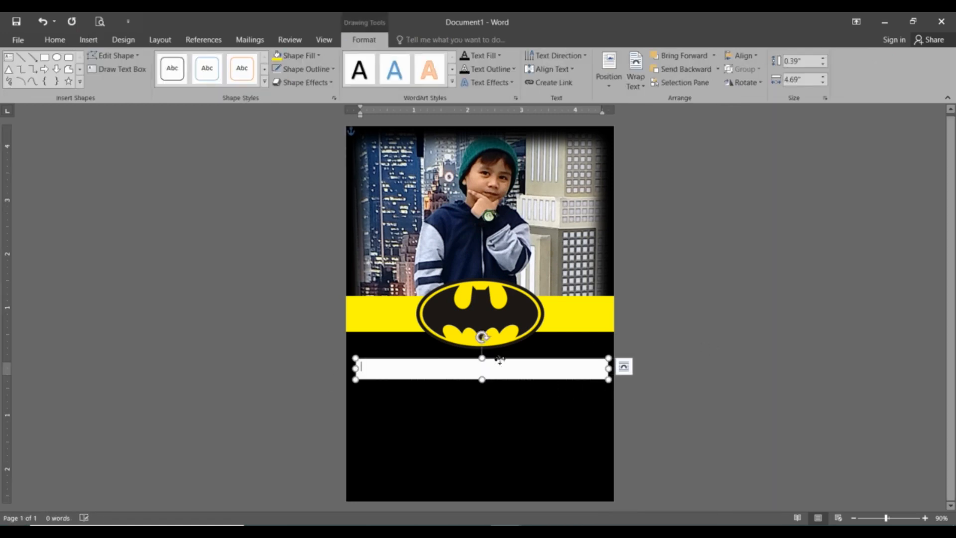
{"action": "left_click_drag", "start_coordinate": [500, 359], "coordinate": [500, 353]}
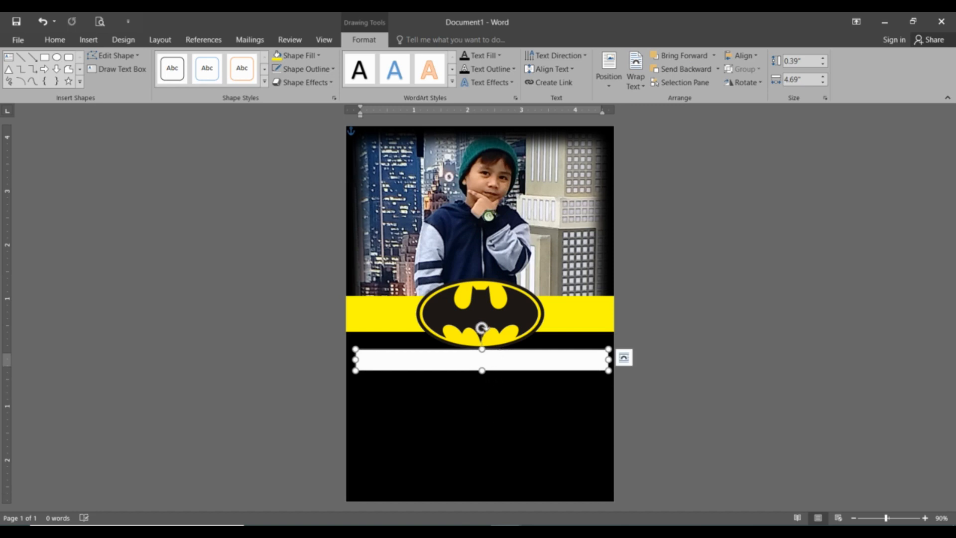
Type CALLING ALL SUPERHEROES in the text box and select the text for formatting.
{"action": "left_click", "coordinate": [478, 361]}
{"action": "type", "text": "c"}
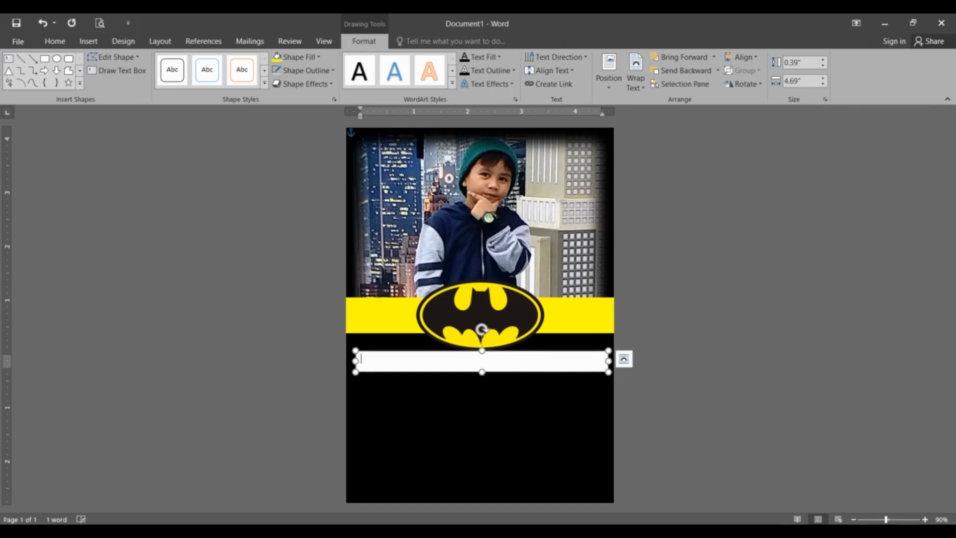
{"action": "type", "text": "CALLING ALL SUPER"}
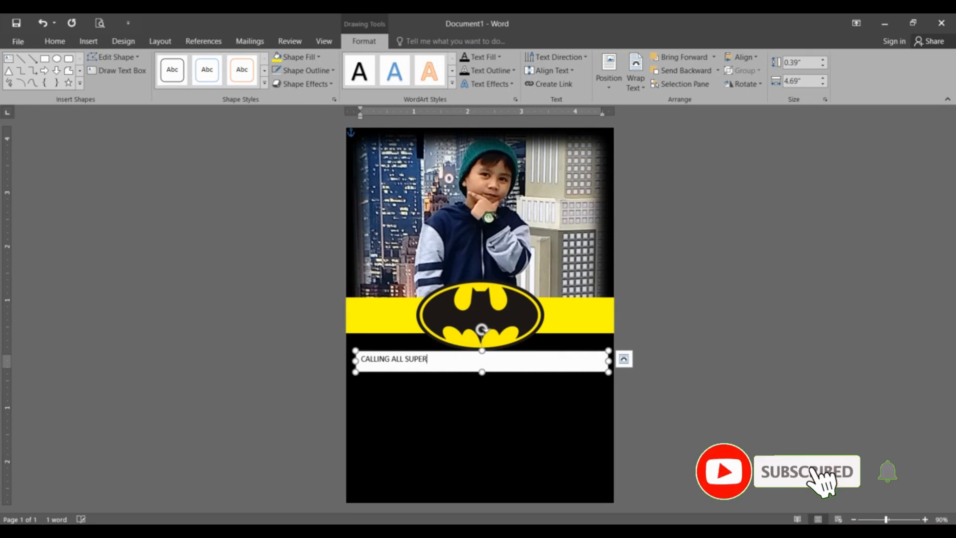
{"action": "type", "text": "HEROES"}
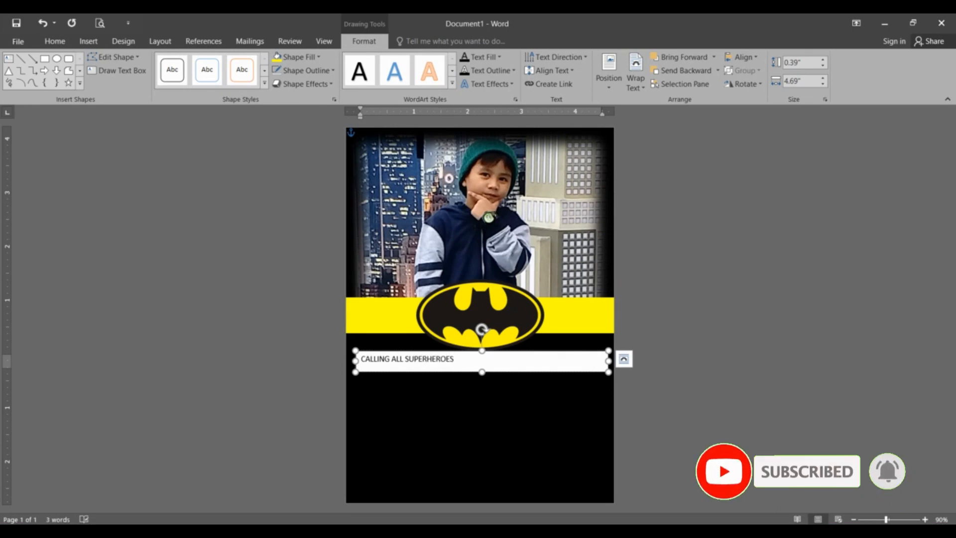
{"action": "left_click_drag", "start_coordinate": [477, 364], "coordinate": [361, 359]}
{"action": "right_click", "coordinate": [321, 220]}
{"action": "left_click", "coordinate": [50, 43]}
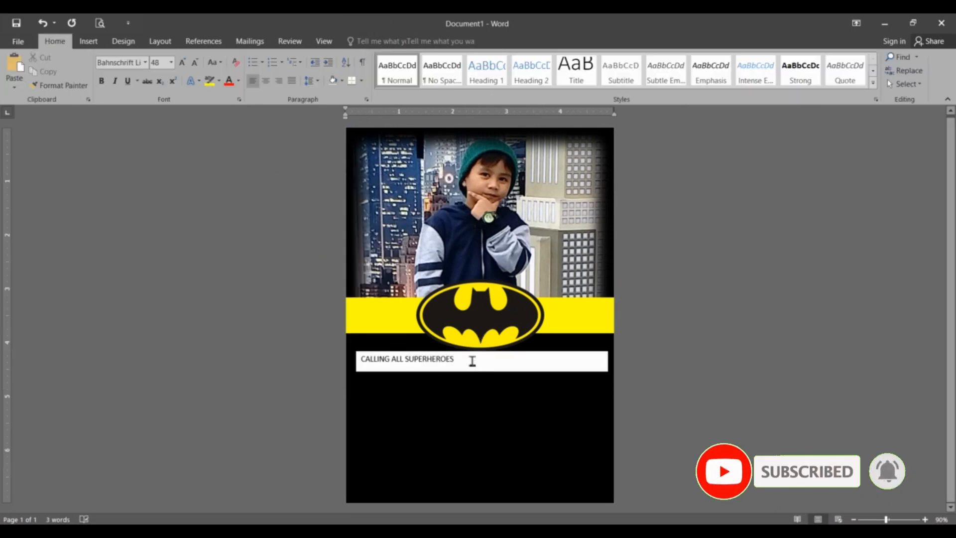
Centre CALLING ALL SUPERHEROES and set it to dark blue Lithos Pro Regular.
{"action": "left_click_drag", "start_coordinate": [472, 360], "coordinate": [360, 359]}
{"action": "key", "text": "ctrl+e"}
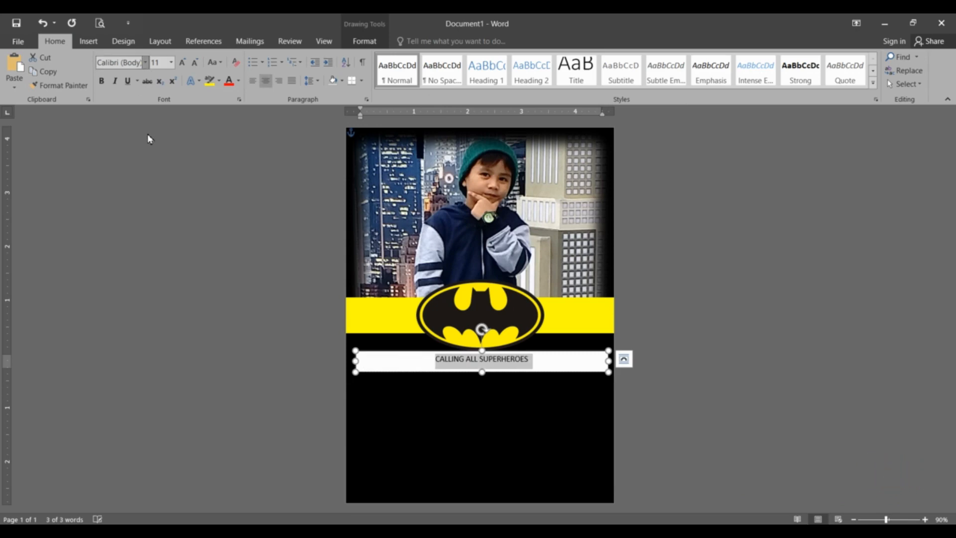
{"action": "left_click", "coordinate": [145, 62]}
{"action": "left_click", "coordinate": [149, 132]}
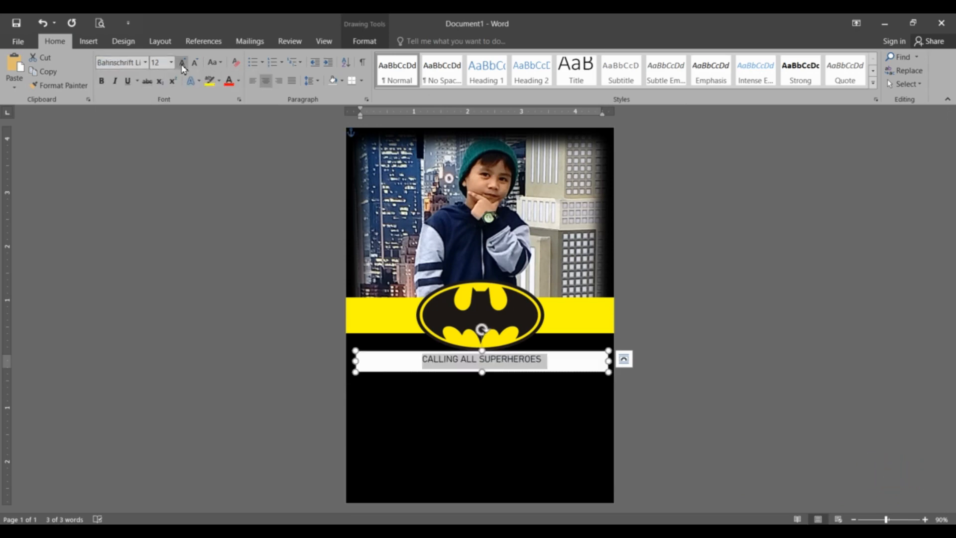
{"action": "left_click", "coordinate": [238, 80]}
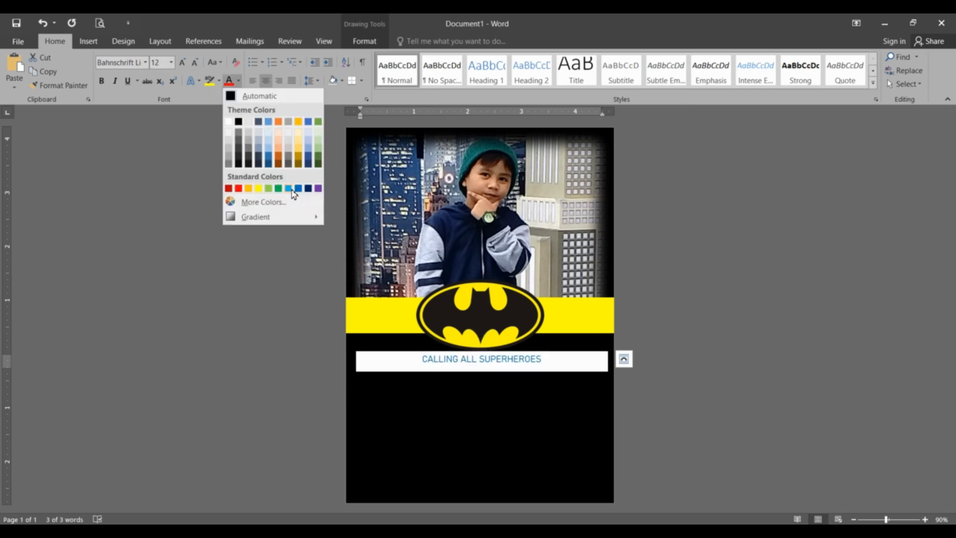
{"action": "left_click", "coordinate": [299, 189]}
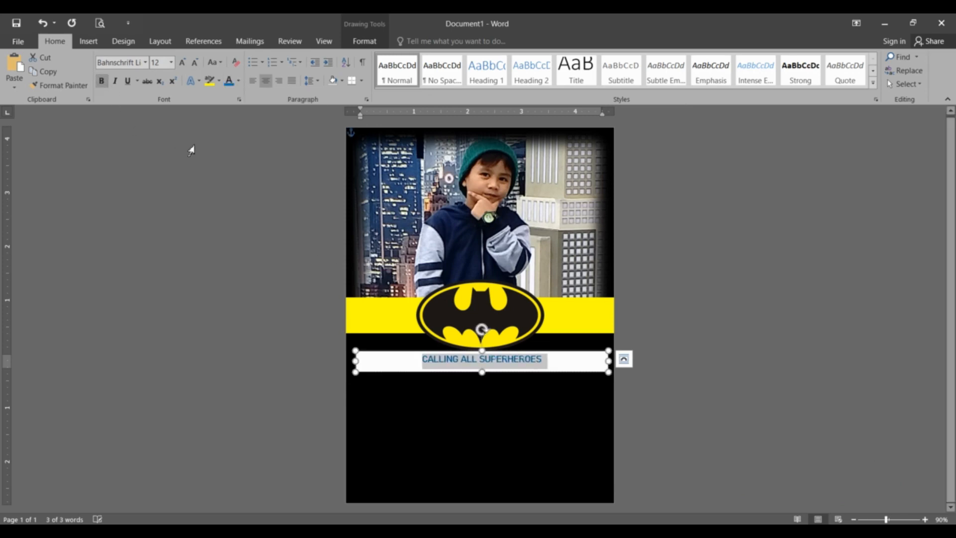
{"action": "left_click", "coordinate": [146, 63]}
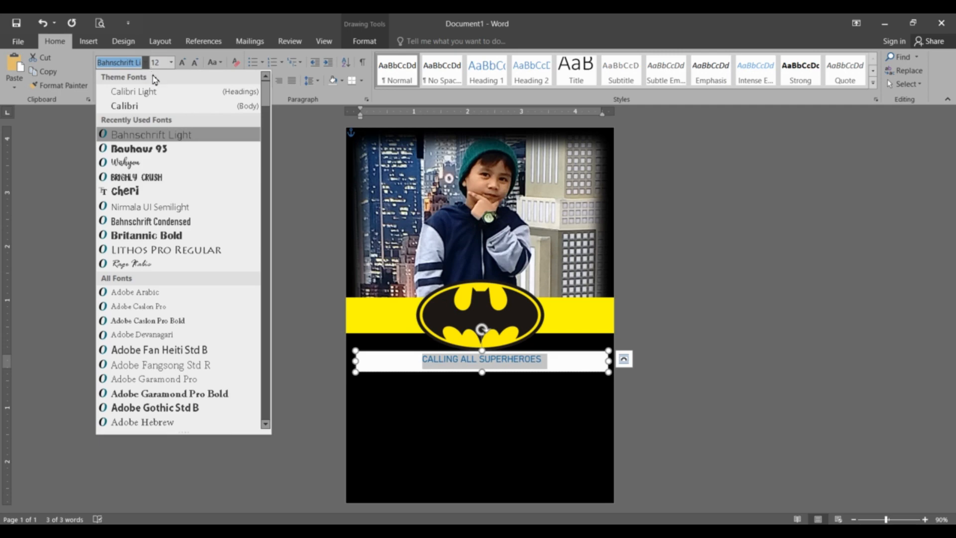
{"action": "left_click", "coordinate": [184, 249]}
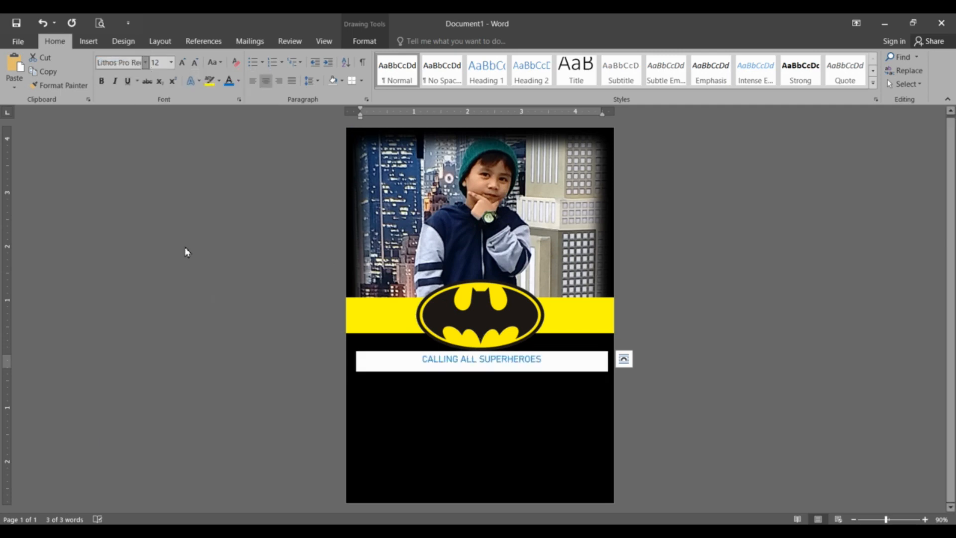
Remove the text box's white fill and outline so the text sits on black.
{"action": "left_click", "coordinate": [482, 351]}
{"action": "triple_click", "coordinate": [474, 357]}
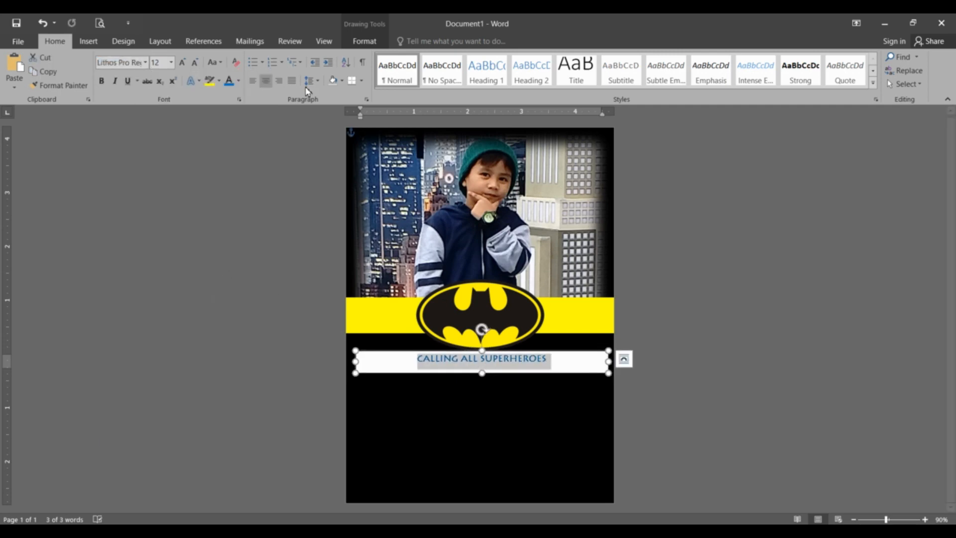
{"action": "left_click", "coordinate": [377, 43]}
{"action": "left_click", "coordinate": [317, 56]}
{"action": "left_click", "coordinate": [307, 176]}
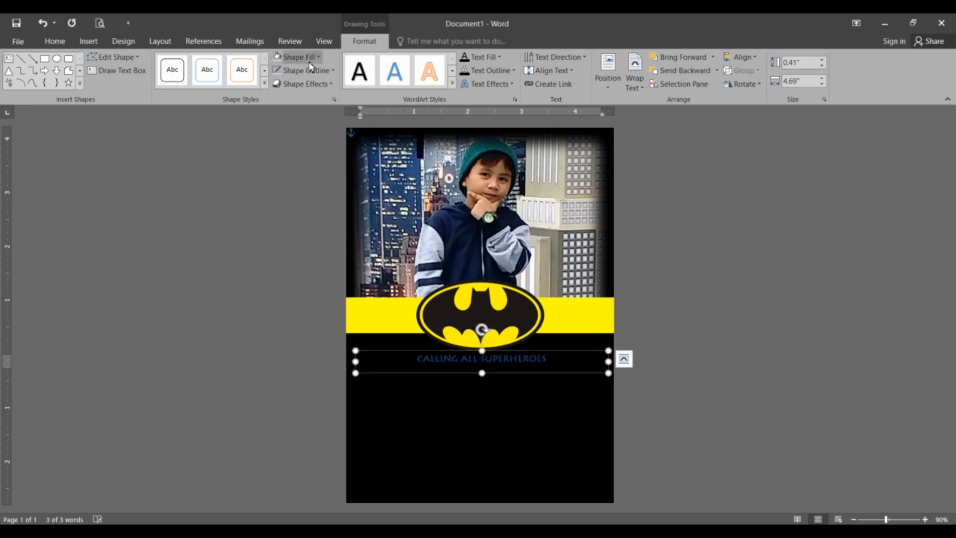
{"action": "left_click", "coordinate": [333, 70]}
{"action": "left_click", "coordinate": [314, 177]}
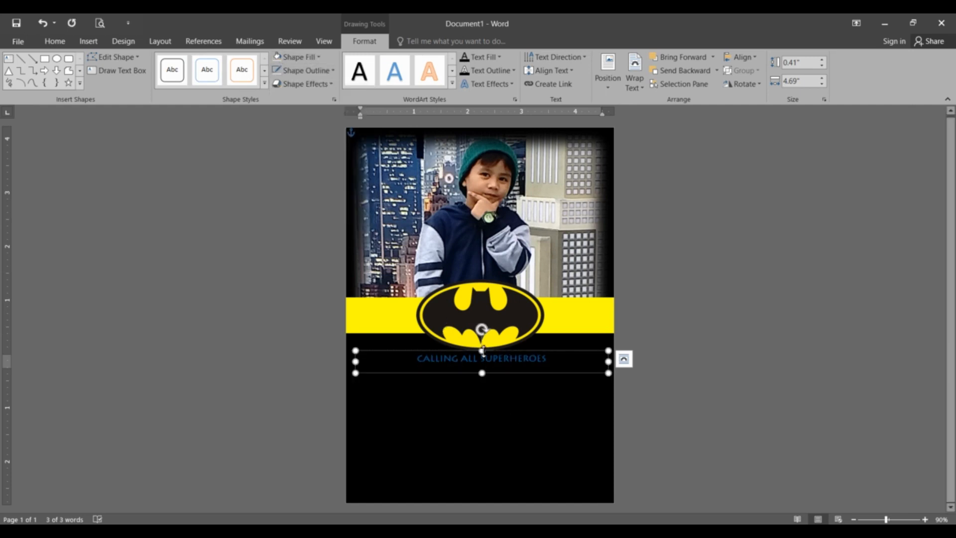
{"action": "left_click", "coordinate": [615, 365]}
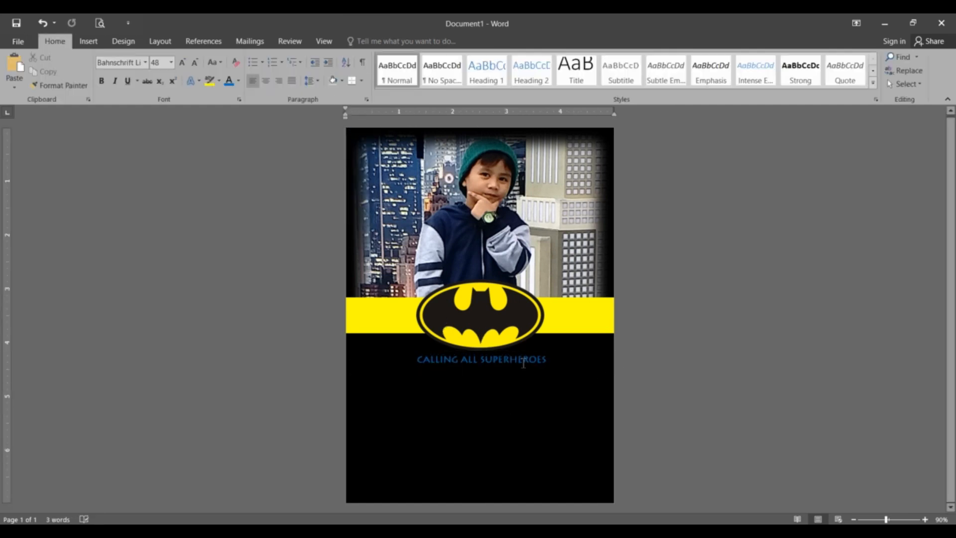
Narrow and centre the CALLING ALL SUPERHEROES text box.
{"action": "left_click", "coordinate": [524, 363]}
{"action": "left_click", "coordinate": [672, 389]}
{"action": "left_click", "coordinate": [498, 362]}
{"action": "left_click_drag", "start_coordinate": [482, 374], "coordinate": [485, 372]}
{"action": "left_click", "coordinate": [622, 390]}
{"action": "left_click", "coordinate": [526, 362]}
{"action": "left_click_drag", "start_coordinate": [611, 361], "coordinate": [523, 357]}
{"action": "left_click", "coordinate": [693, 387]}
{"action": "left_click", "coordinate": [524, 357]}
{"action": "key", "text": "Escape"}
Duplicate the box just below the original and type the birthday child's name into it.
{"action": "left_click", "coordinate": [510, 357]}
{"action": "key", "text": "ctrl+c"}
{"action": "key", "text": "ctrl+v"}
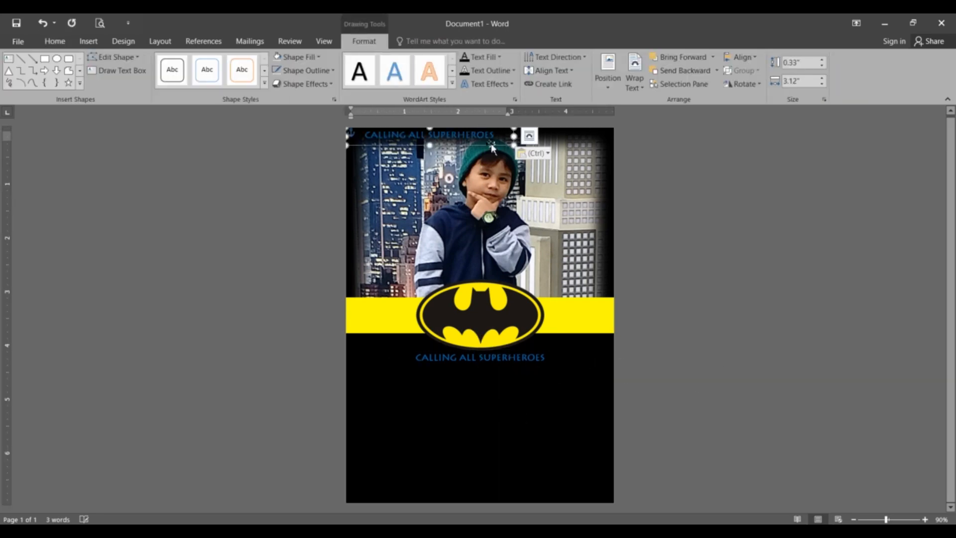
{"action": "left_click_drag", "start_coordinate": [475, 152], "coordinate": [522, 381]}
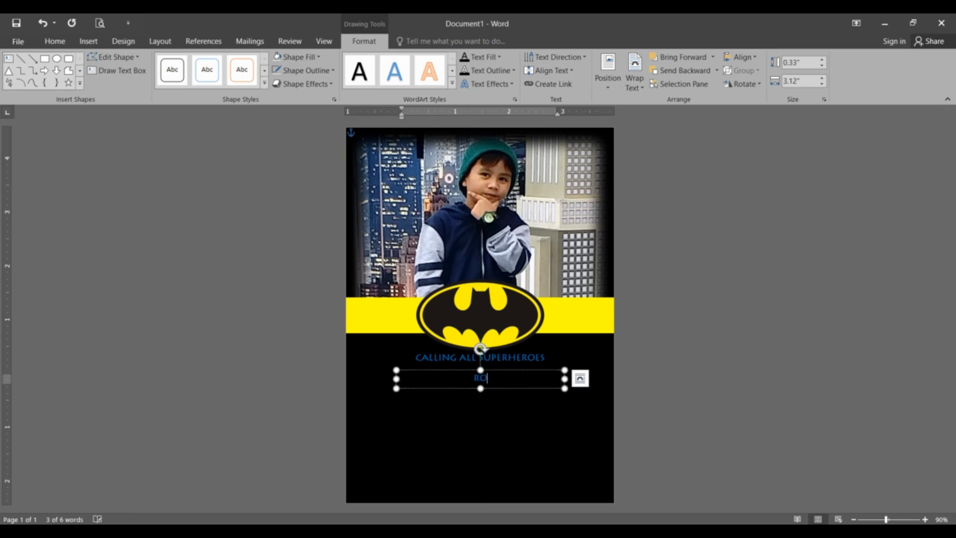
{"action": "left_click", "coordinate": [55, 40]}
{"action": "left_click", "coordinate": [310, 81]}
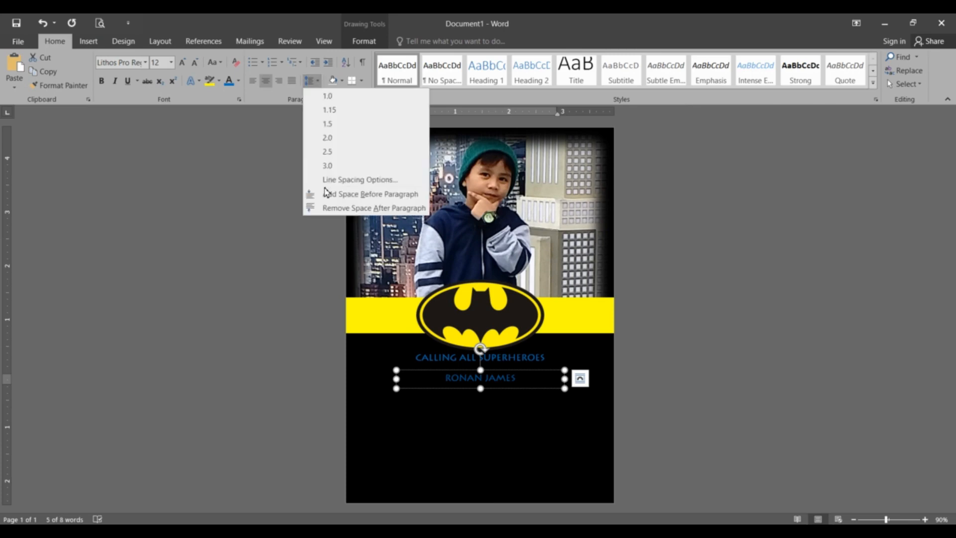
Give the name box single line spacing with no space after, and extend it to reveal IS TURNING 6.
{"action": "left_click", "coordinate": [341, 208]}
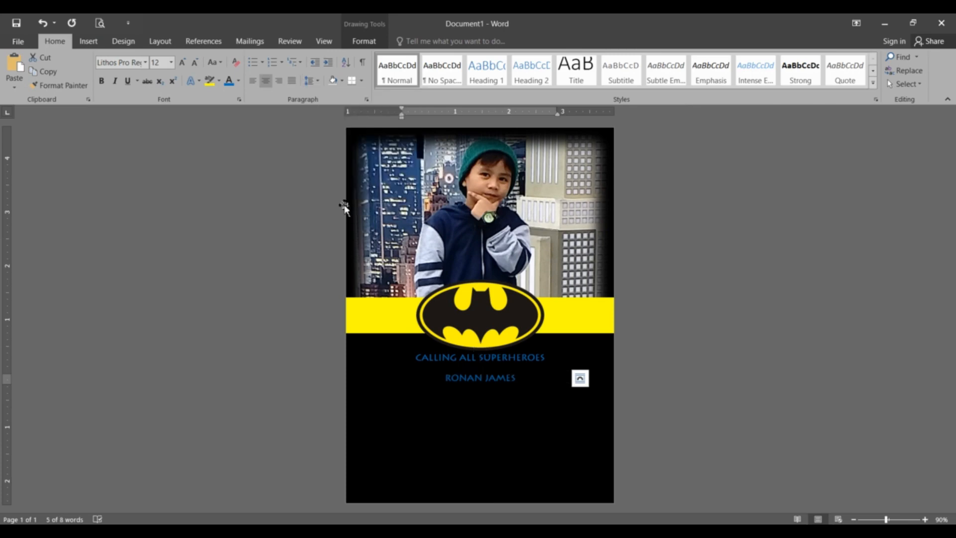
{"action": "left_click", "coordinate": [317, 81]}
{"action": "left_click", "coordinate": [341, 179]}
{"action": "left_click", "coordinate": [578, 295]}
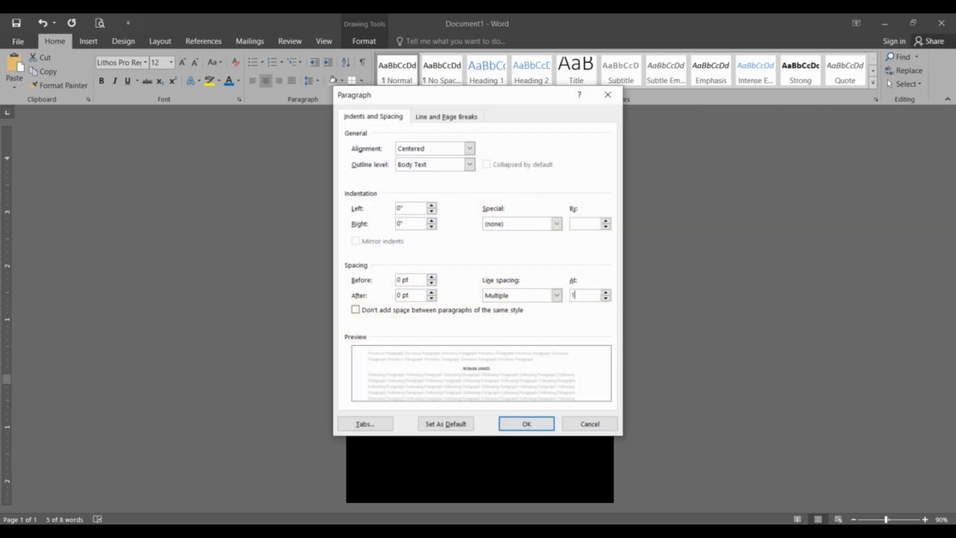
{"action": "type", "text": "1"}
{"action": "key", "text": "Return"}
{"action": "left_click_drag", "start_coordinate": [480, 388], "coordinate": [480, 428]}
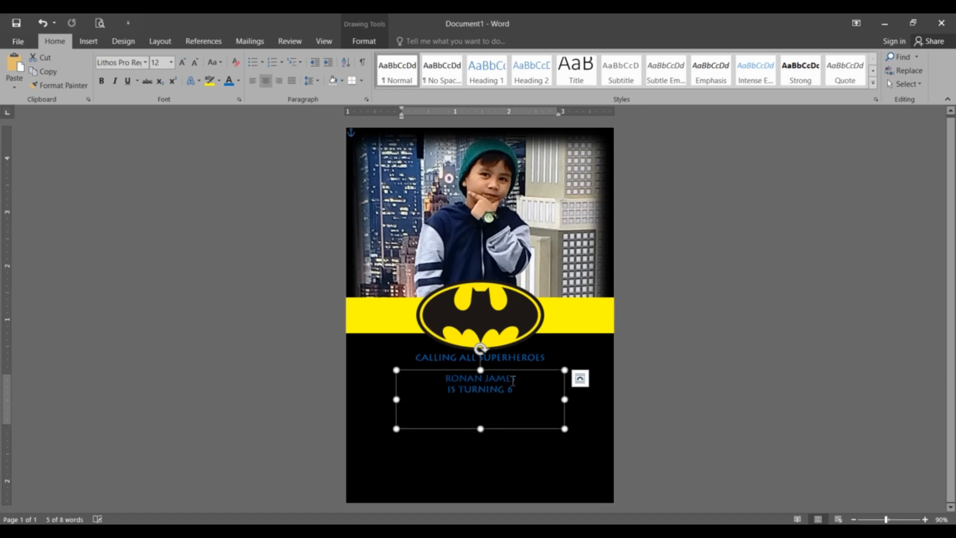
Enlarge the child's name two font-size steps.
{"action": "left_click_drag", "start_coordinate": [441, 384], "coordinate": [519, 381]}
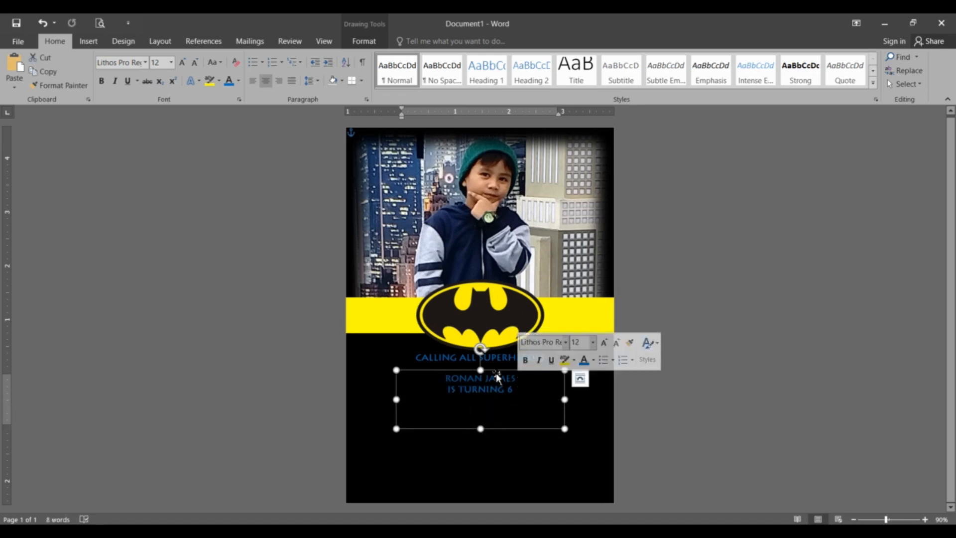
{"action": "left_click", "coordinate": [182, 62]}
{"action": "left_click", "coordinate": [182, 62]}
Set the child's name in Bauhaus 93 at 45 pt.
{"action": "left_click", "coordinate": [183, 62]}
{"action": "left_click", "coordinate": [182, 62]}
{"action": "left_click", "coordinate": [183, 62]}
{"action": "left_click", "coordinate": [182, 62]}
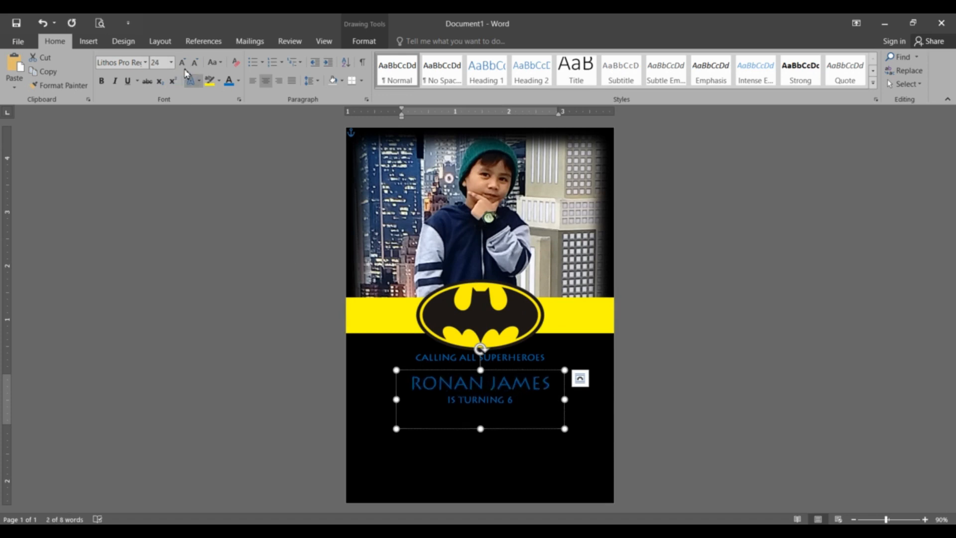
{"action": "left_click", "coordinate": [182, 62]}
{"action": "left_click", "coordinate": [145, 62]}
{"action": "left_click", "coordinate": [144, 154]}
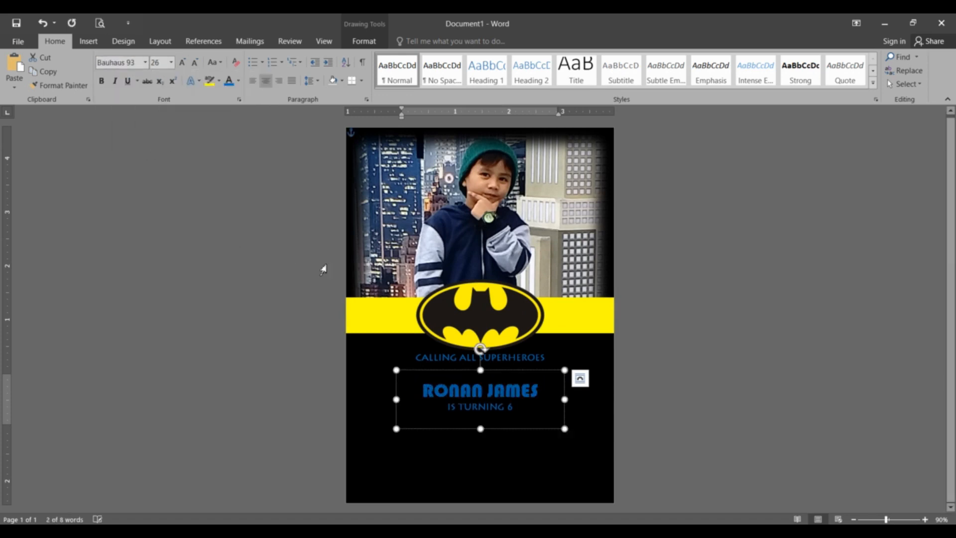
{"action": "left_click_drag", "start_coordinate": [481, 370], "coordinate": [481, 358]}
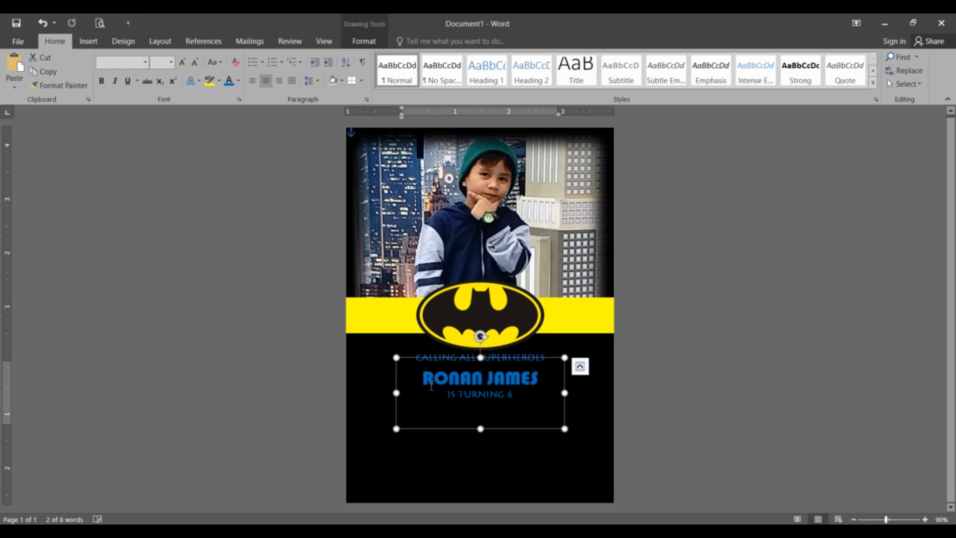
{"action": "triple_click", "coordinate": [543, 378]}
{"action": "left_click", "coordinate": [159, 64]}
{"action": "type", "text": "30"}
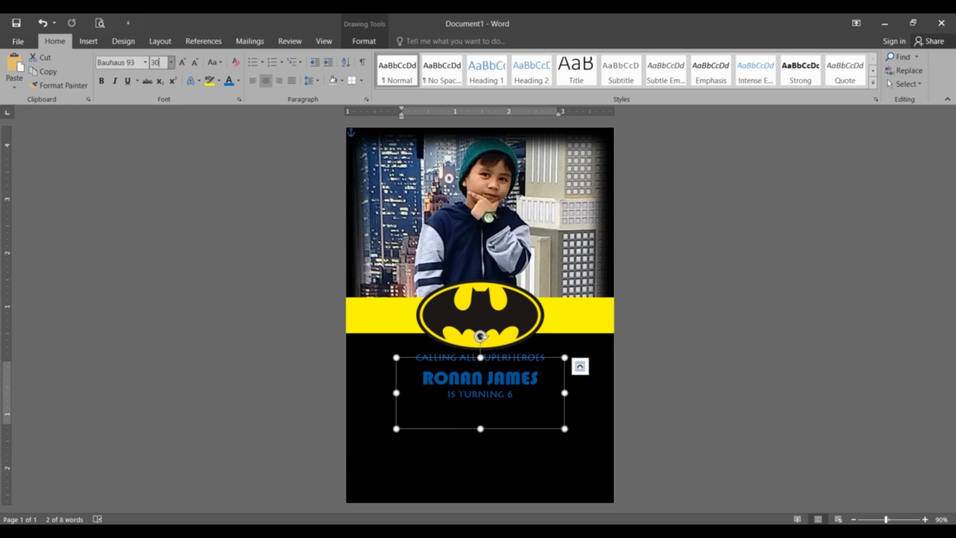
{"action": "key", "text": "BackSpace"}
{"action": "key", "text": "BackSpace"}
{"action": "type", "text": "45"}
{"action": "key", "text": "Return"}
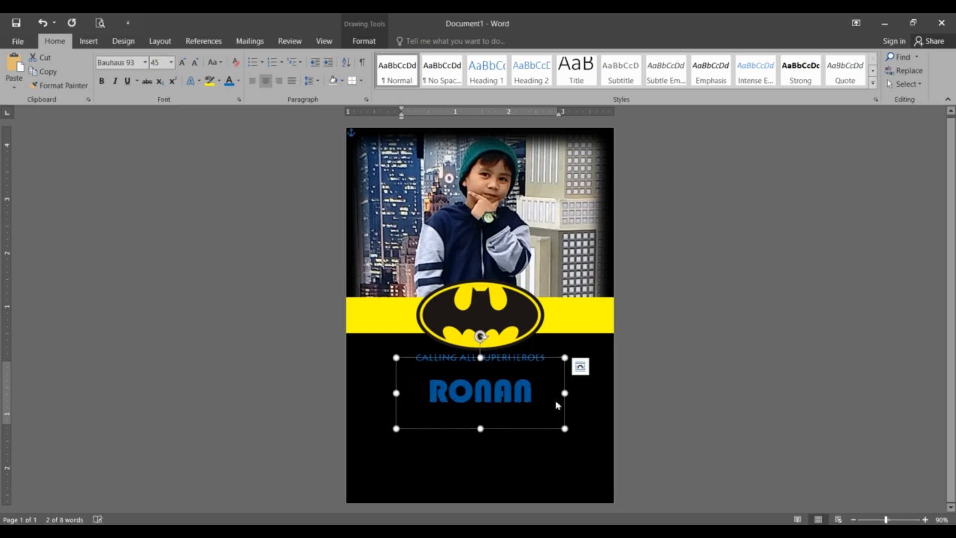
Stretch the name box to both page edges and colour the name yellow.
{"action": "left_click_drag", "start_coordinate": [565, 393], "coordinate": [613, 393]}
{"action": "left_click_drag", "start_coordinate": [396, 392], "coordinate": [347, 393]}
{"action": "left_click_drag", "start_coordinate": [479, 362], "coordinate": [483, 358]}
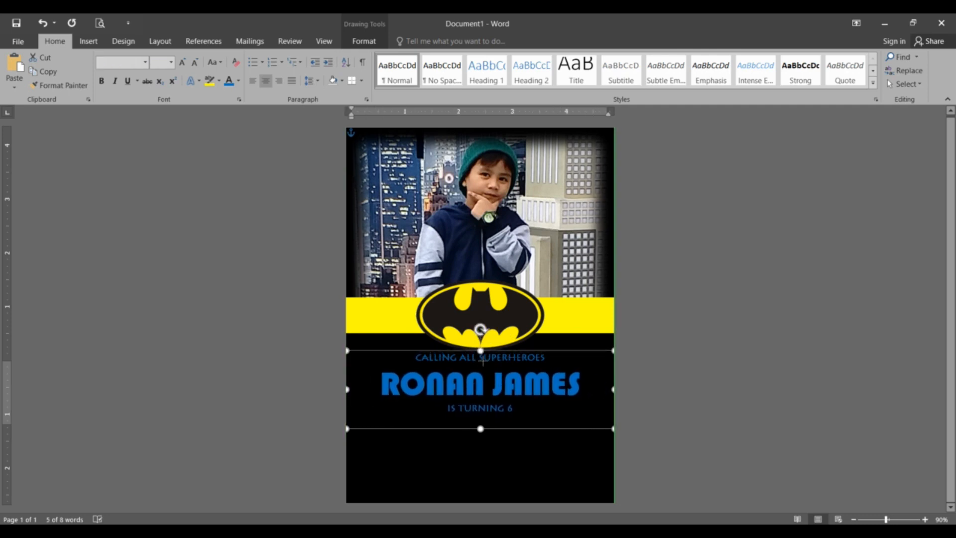
{"action": "left_click_drag", "start_coordinate": [387, 380], "coordinate": [582, 386]}
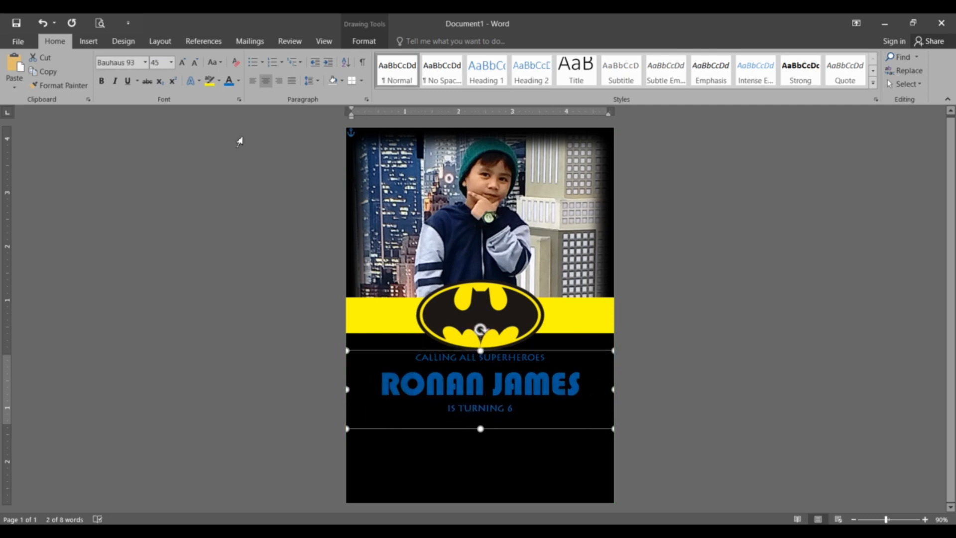
{"action": "left_click", "coordinate": [238, 81]}
{"action": "left_click", "coordinate": [259, 189]}
Increase the child's name to 50 pt.
{"action": "left_click", "coordinate": [499, 409]}
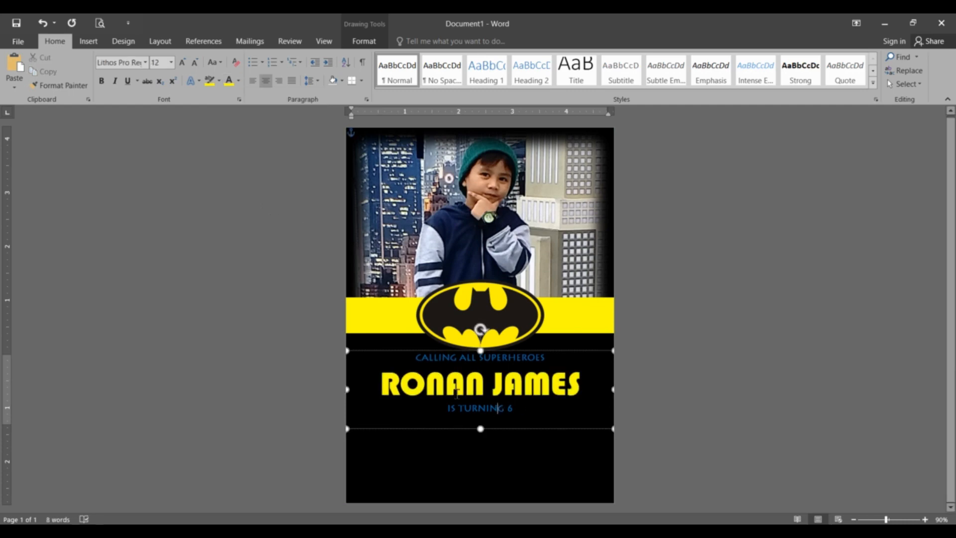
{"action": "left_click_drag", "start_coordinate": [385, 386], "coordinate": [582, 387]}
{"action": "left_click", "coordinate": [160, 62]}
{"action": "type", "text": "50"}
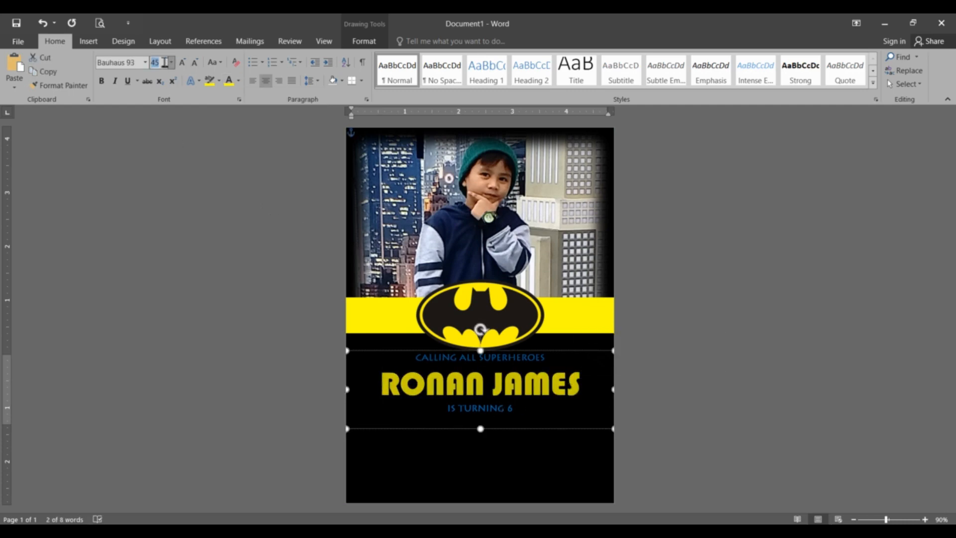
{"action": "key", "text": "Return"}
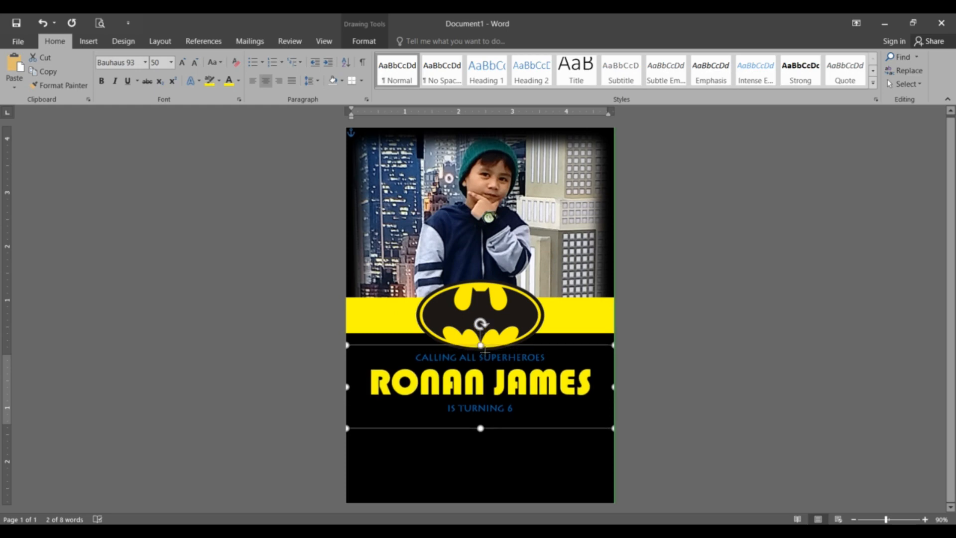
Enlarge IS TURNING 6 by three font-size steps and fine-tune the box height.
{"action": "left_click", "coordinate": [477, 409]}
{"action": "triple_click", "coordinate": [519, 412]}
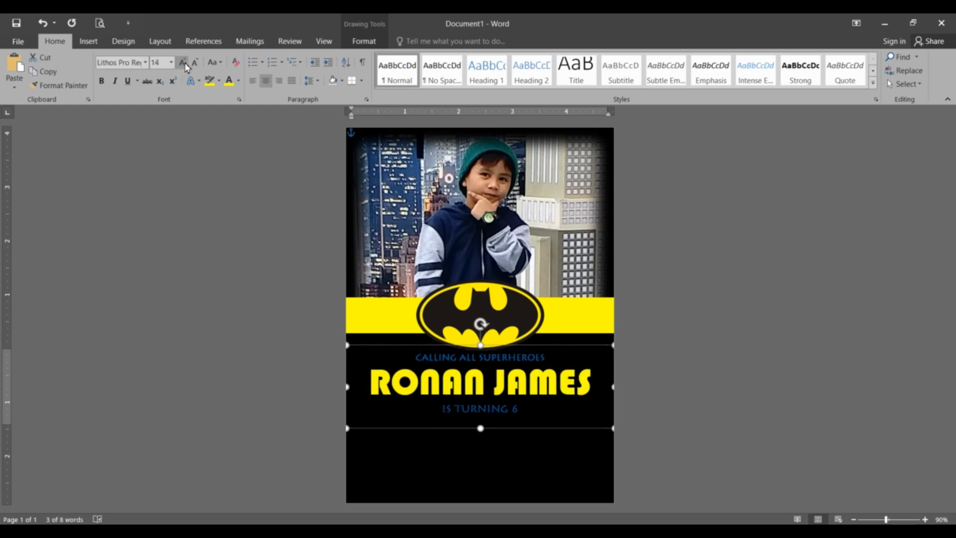
{"action": "left_click", "coordinate": [183, 63]}
{"action": "left_click", "coordinate": [182, 62]}
{"action": "left_click", "coordinate": [183, 62]}
{"action": "left_click", "coordinate": [182, 62]}
{"action": "left_click", "coordinate": [182, 62]}
{"action": "left_click", "coordinate": [184, 63]}
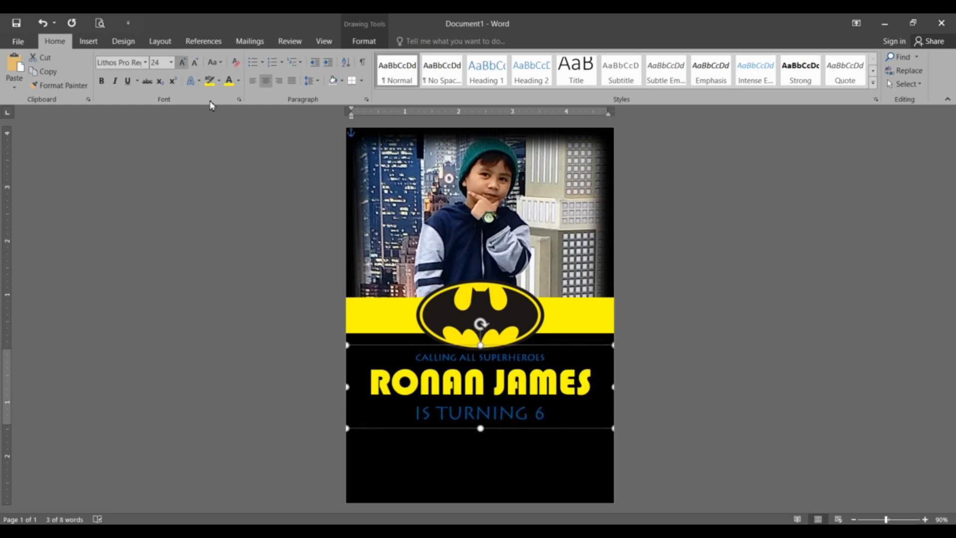
{"action": "left_click_drag", "start_coordinate": [481, 430], "coordinate": [481, 433]}
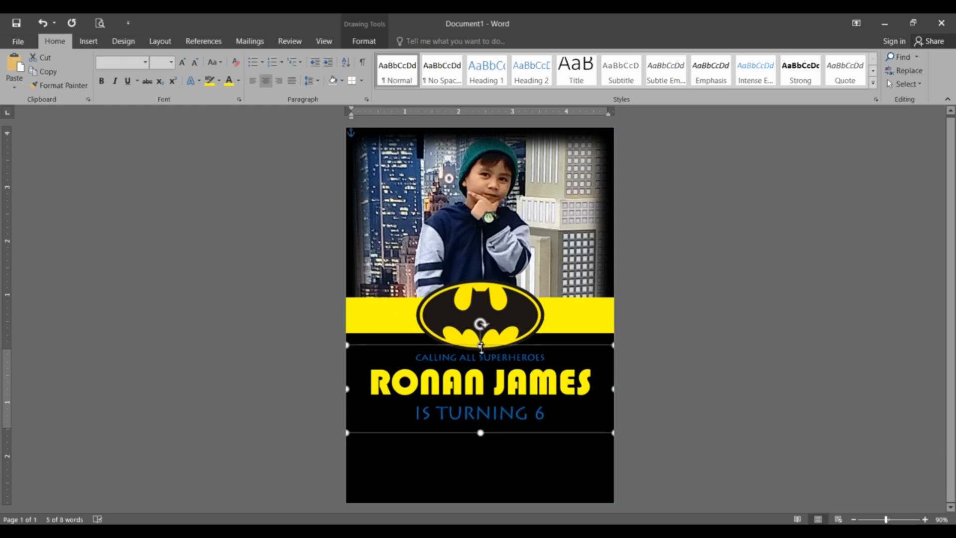
{"action": "left_click", "coordinate": [726, 422]}
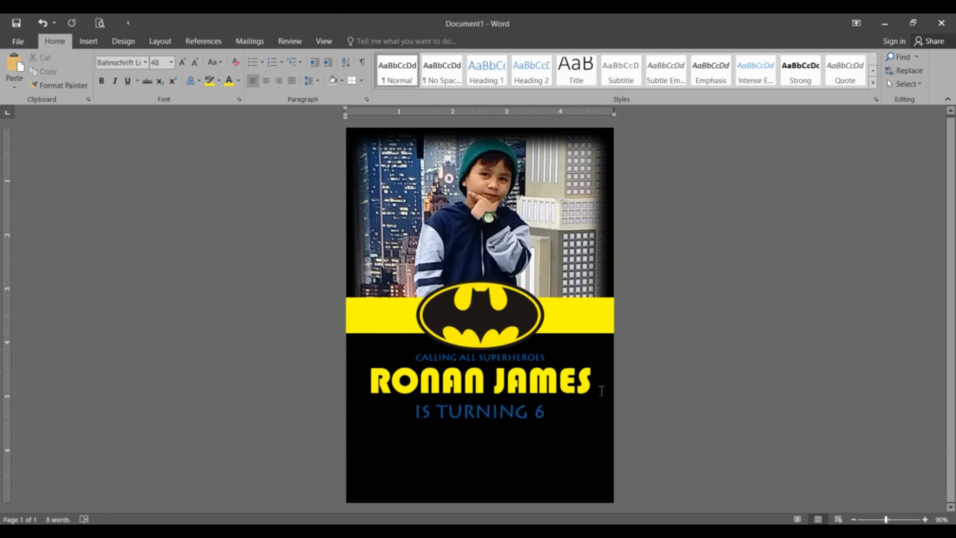
{"action": "left_click", "coordinate": [497, 403]}
{"action": "left_click_drag", "start_coordinate": [480, 431], "coordinate": [482, 427]}
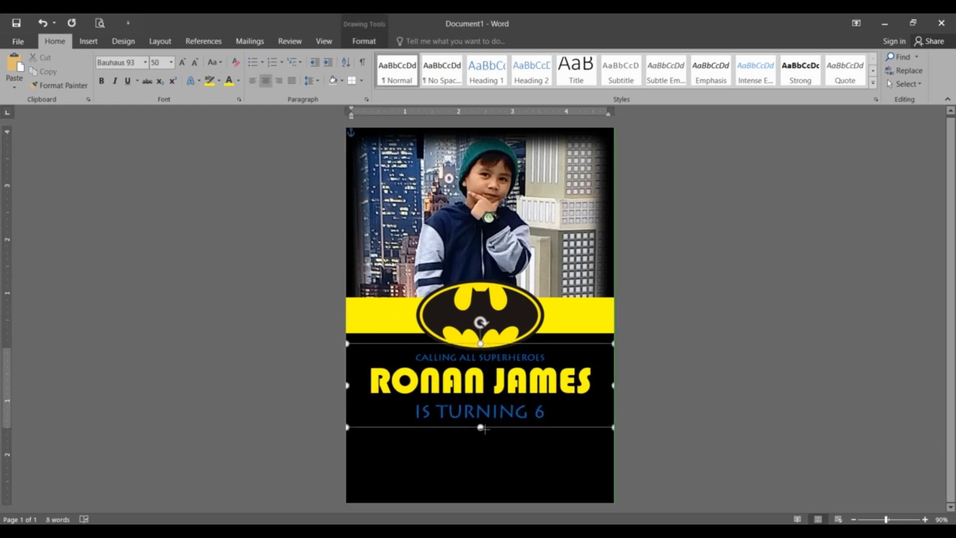
{"action": "left_click", "coordinate": [666, 401]}
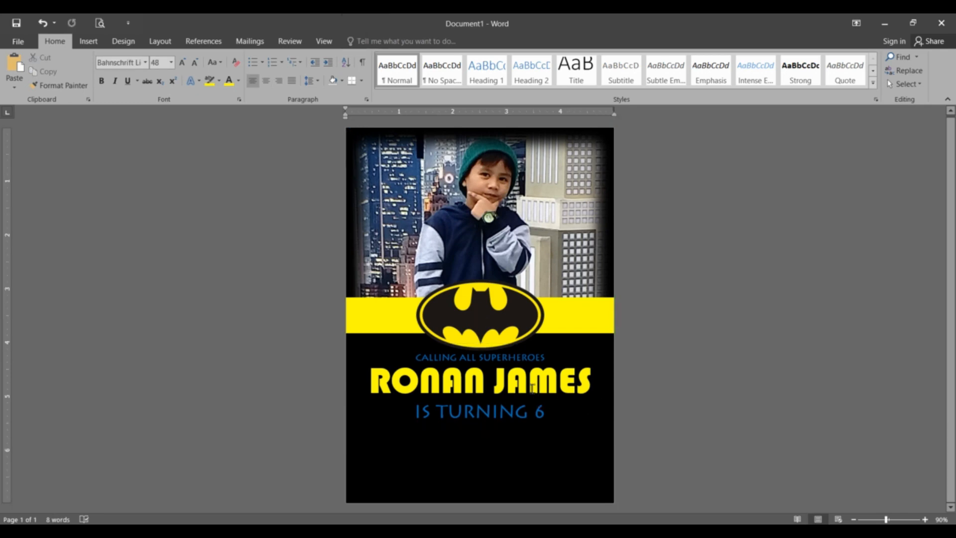
Copy the CALLING ALL SUPERHEROES text box and place the copy below IS TURNING 6.
{"action": "left_click", "coordinate": [530, 359]}
{"action": "key", "text": "ctrl+c"}
{"action": "left_click", "coordinate": [526, 442]}
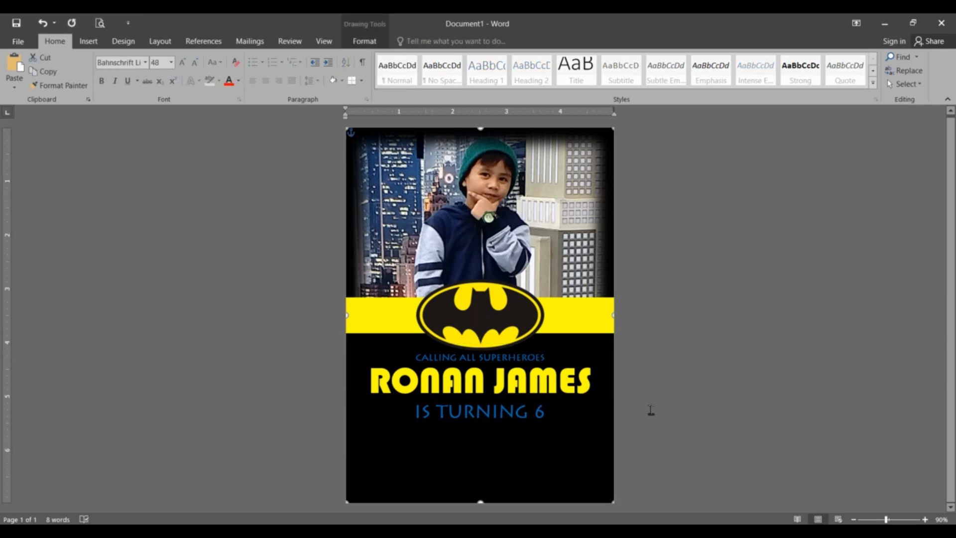
{"action": "key", "text": "ctrl+v"}
{"action": "left_click_drag", "start_coordinate": [480, 146], "coordinate": [529, 442]}
Replace the copied tagline with SATURDAY, APRIL 10, 2021, 2-4 PM, the venue and its address.
{"action": "left_click", "coordinate": [483, 445]}
{"action": "key", "text": "Return"}
{"action": "key", "text": "Return"}
{"action": "key", "text": "Return"}
{"action": "key", "text": "Return"}
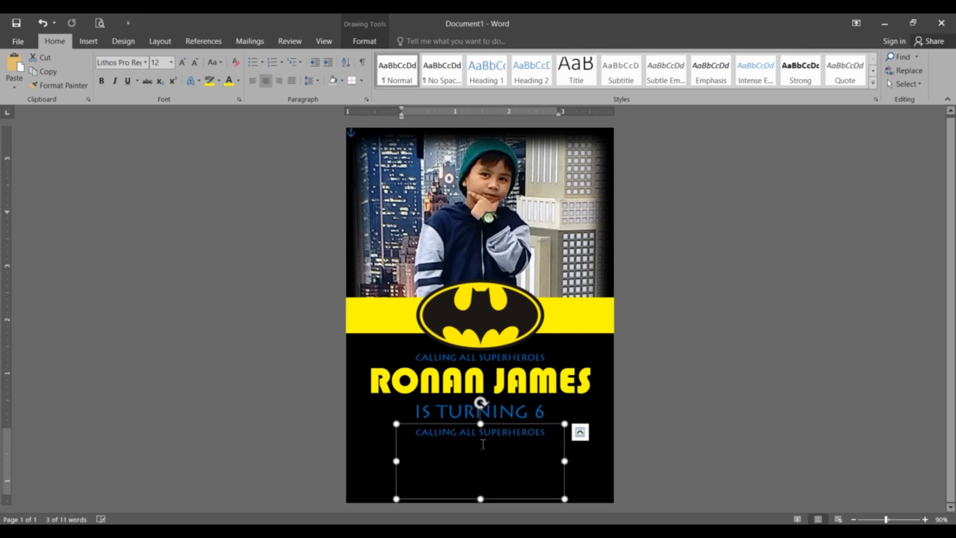
{"action": "triple_click", "coordinate": [491, 432]}
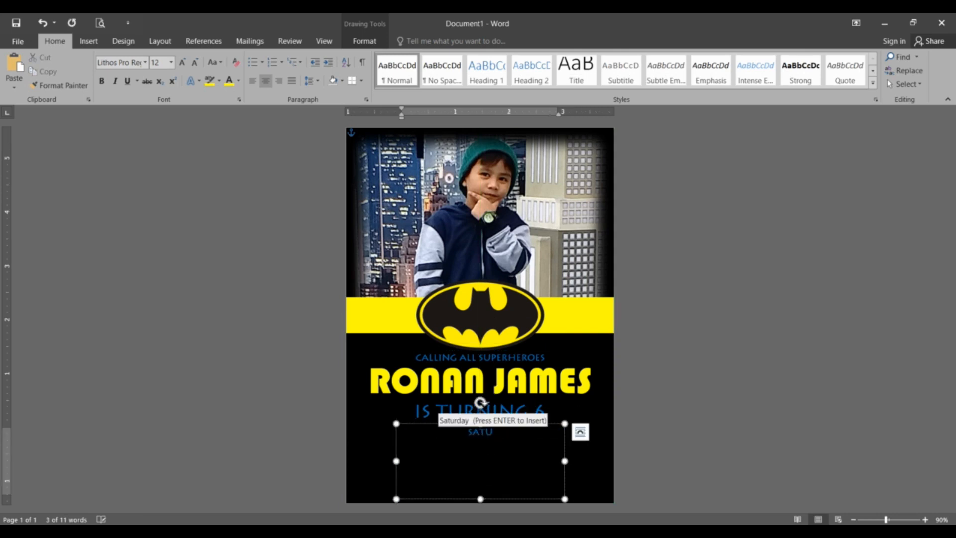
{"action": "type", "text": "SATURDAY, "}
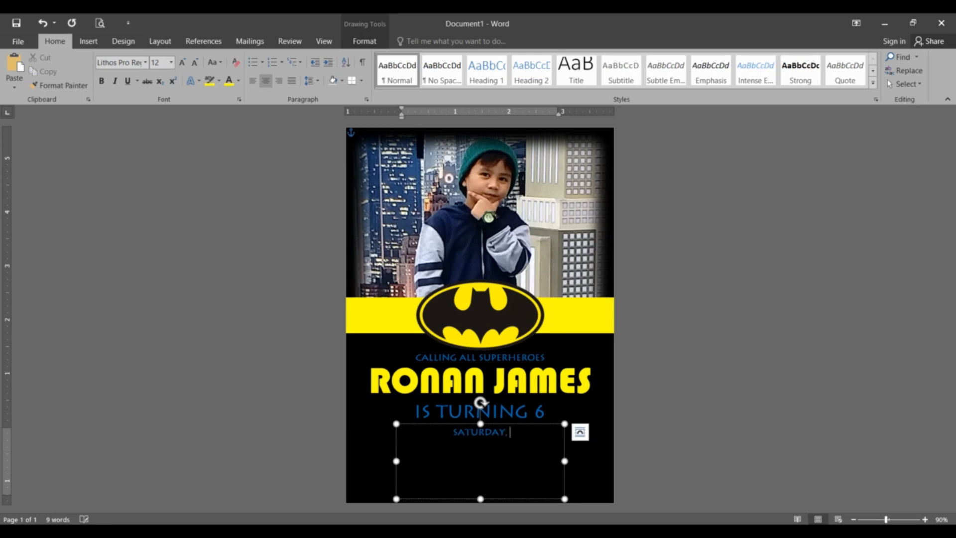
{"action": "type", "text": "APRIL 10, 2021 "}
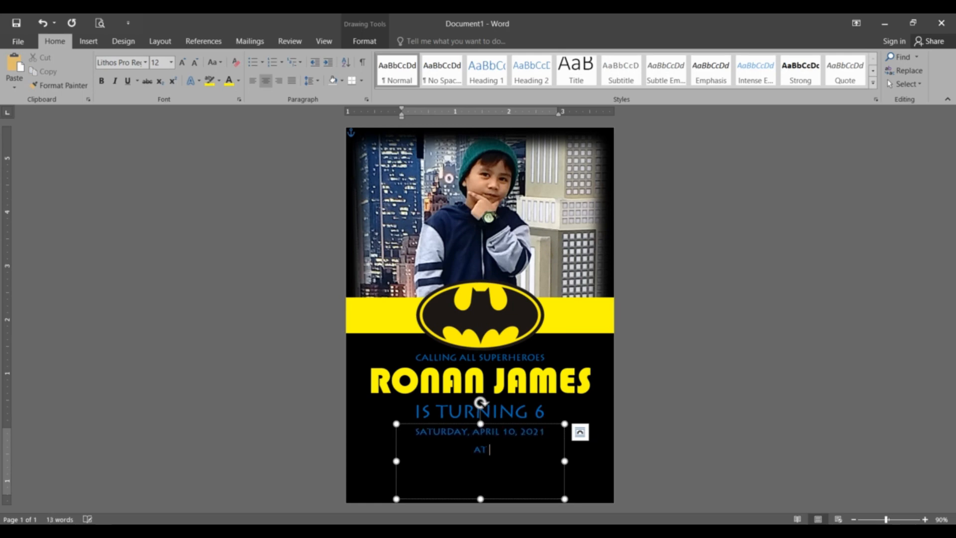
{"action": "type", "text": "AT 2-4 PM "}
{"action": "type", "text": "AT THE RONAN'S "}
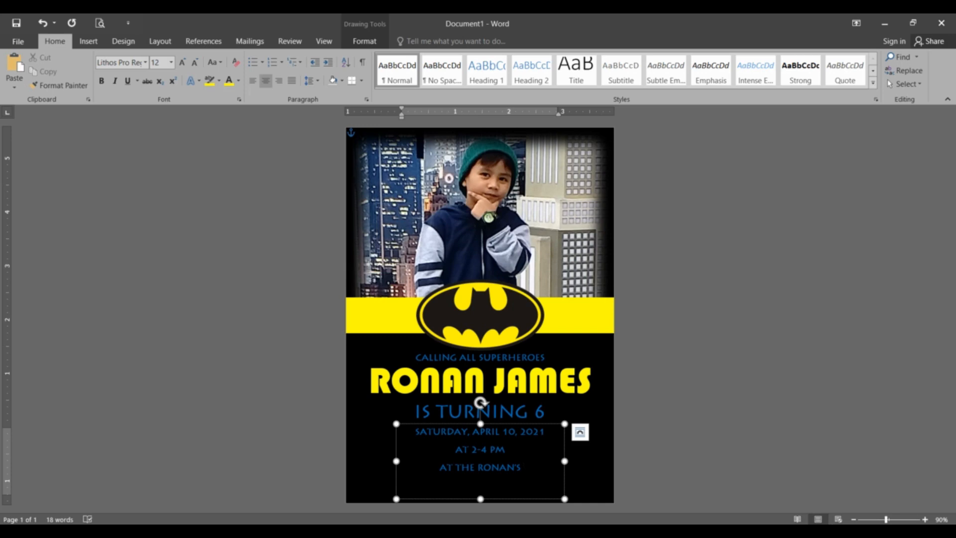
{"action": "type", "text": "RESORT "}
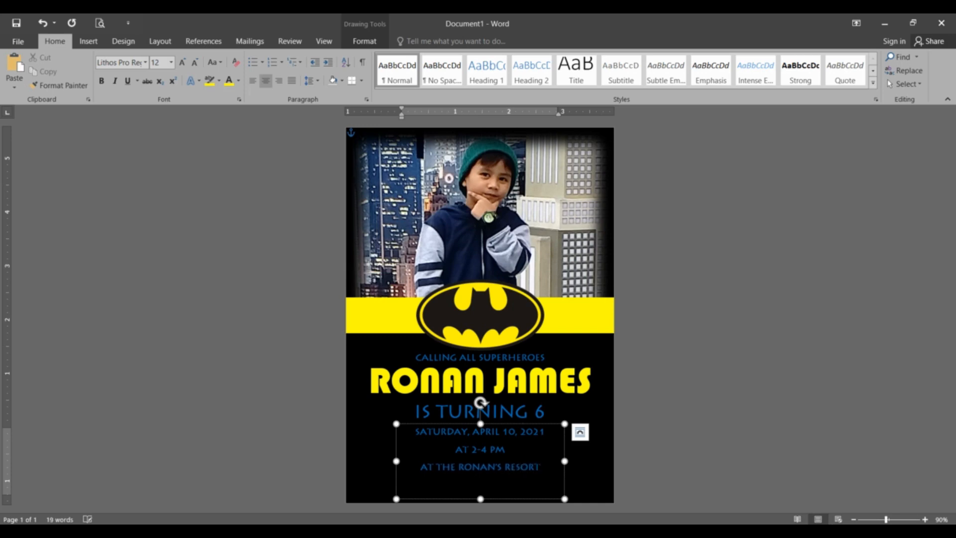
{"action": "type", "text": "123 CALAMBA CITY"}
Set the details text to single line spacing and add the RSVP phone number.
{"action": "key", "text": "ctrl+a"}
{"action": "left_click", "coordinate": [310, 80]}
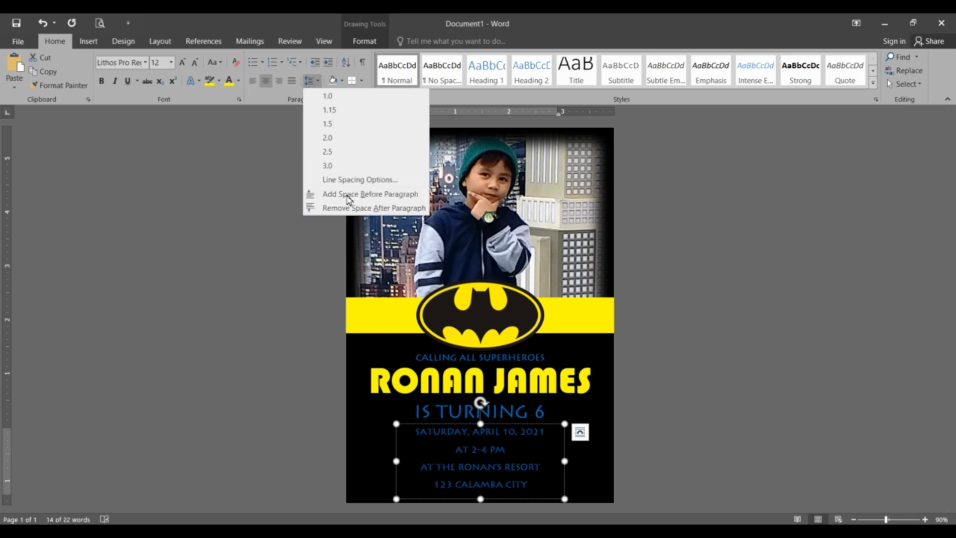
{"action": "left_click", "coordinate": [349, 204]}
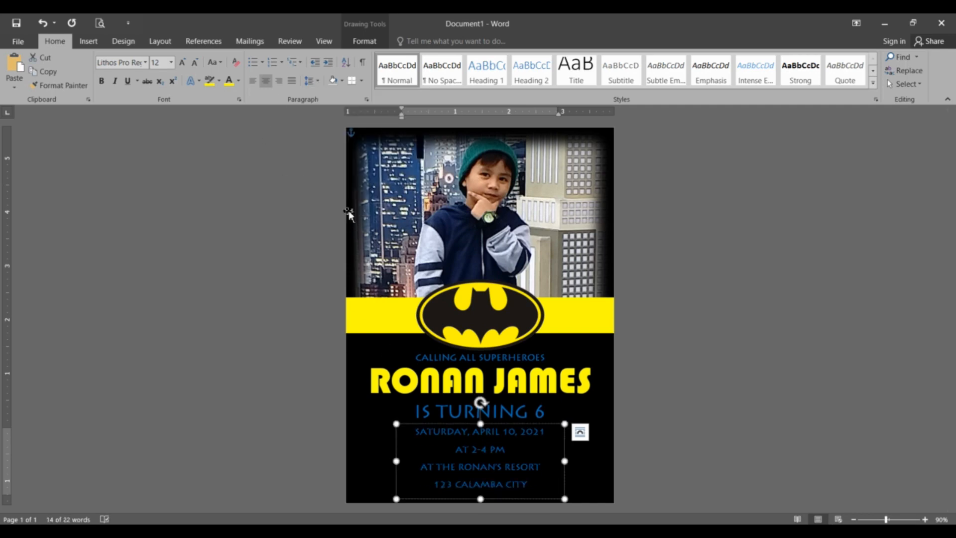
{"action": "left_click", "coordinate": [535, 467]}
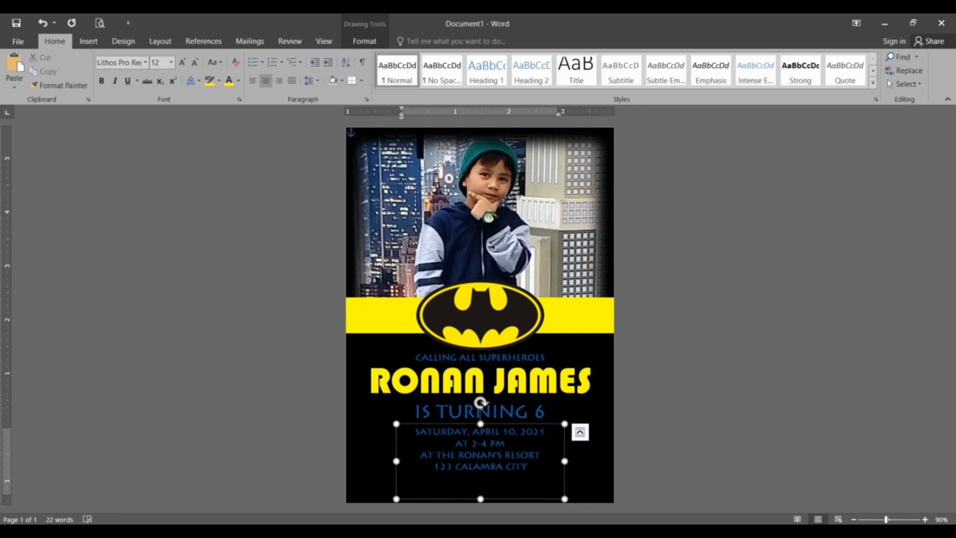
{"action": "type", "text": ": 123-4567"}
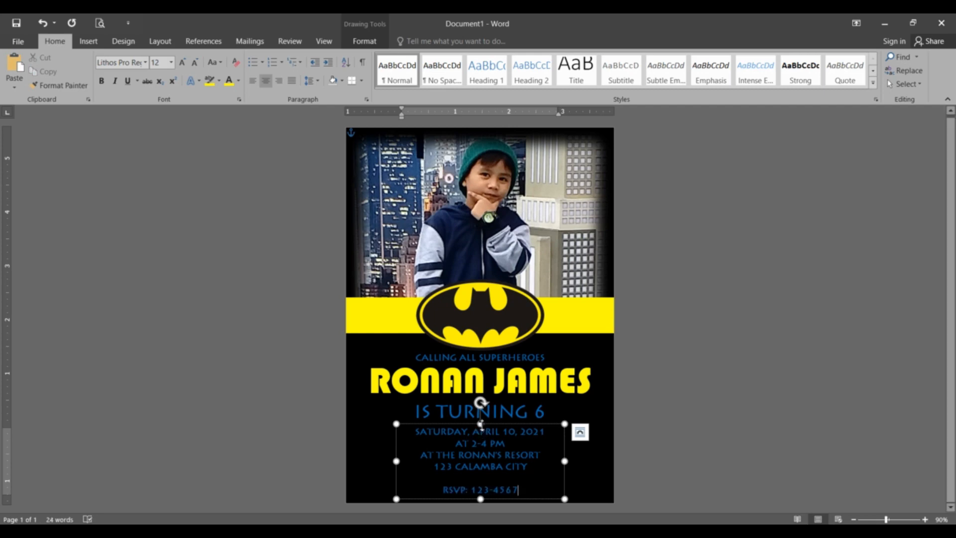
Shrink the empty line above the RSVP line to 5 pt.
{"action": "left_click", "coordinate": [489, 479]}
{"action": "left_click", "coordinate": [159, 62]}
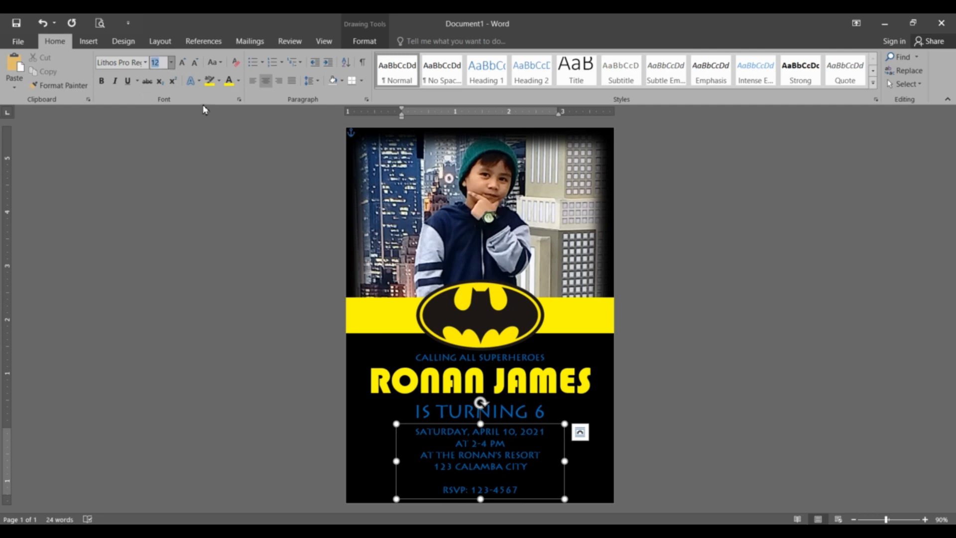
{"action": "type", "text": "5"}
{"action": "key", "text": "Return"}
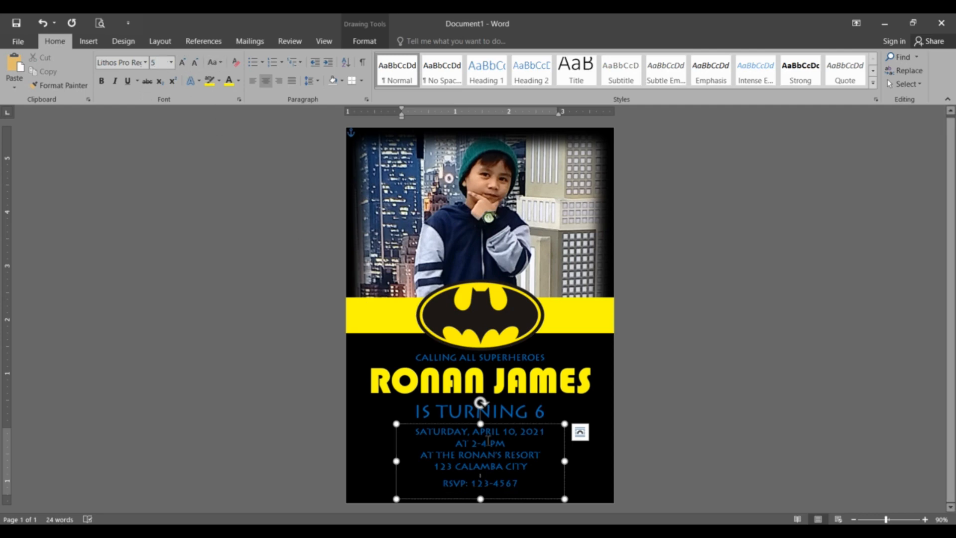
{"action": "left_click", "coordinate": [681, 448]}
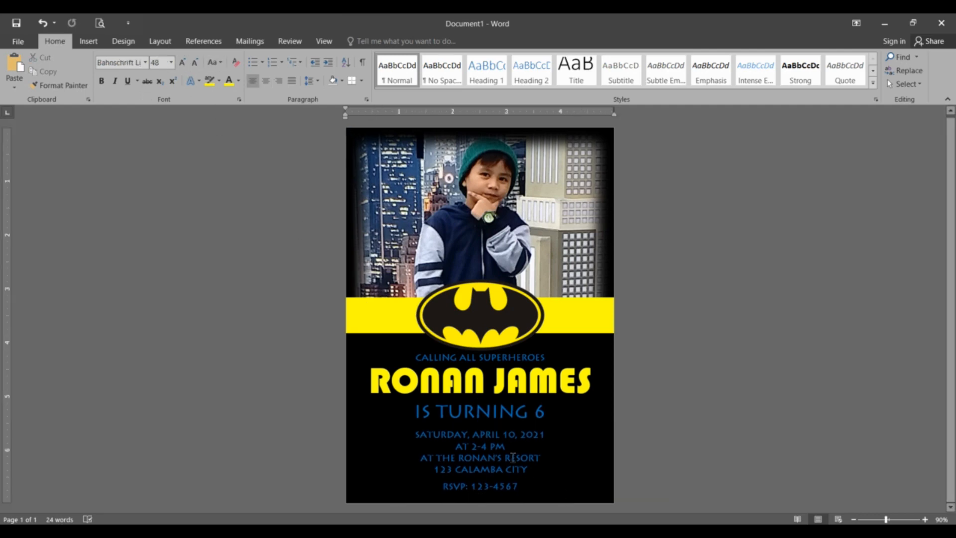
{"action": "left_click", "coordinate": [482, 434]}
{"action": "left_click", "coordinate": [673, 434]}
Change the details box text from blue to White.
{"action": "left_click", "coordinate": [503, 456]}
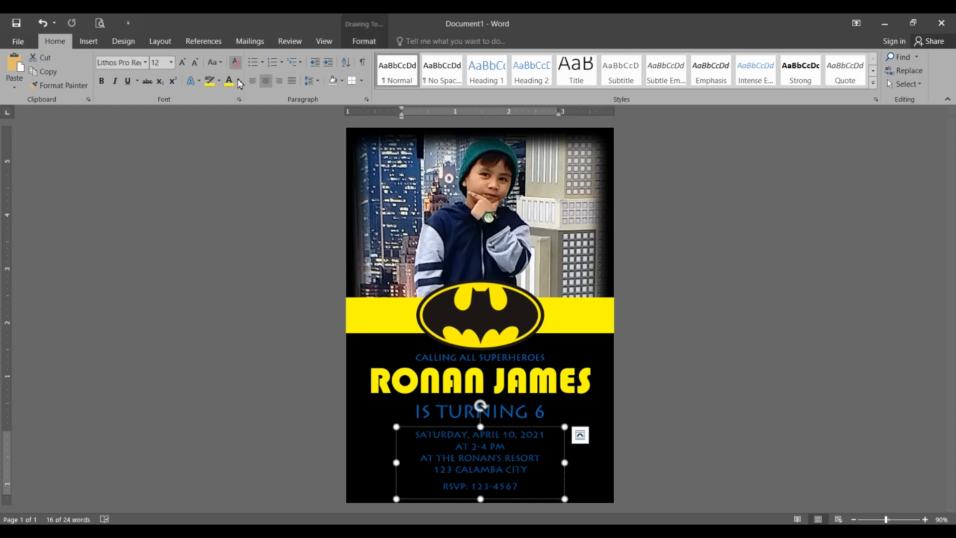
{"action": "left_click", "coordinate": [239, 82]}
{"action": "left_click", "coordinate": [240, 122]}
{"action": "left_click", "coordinate": [640, 350]}
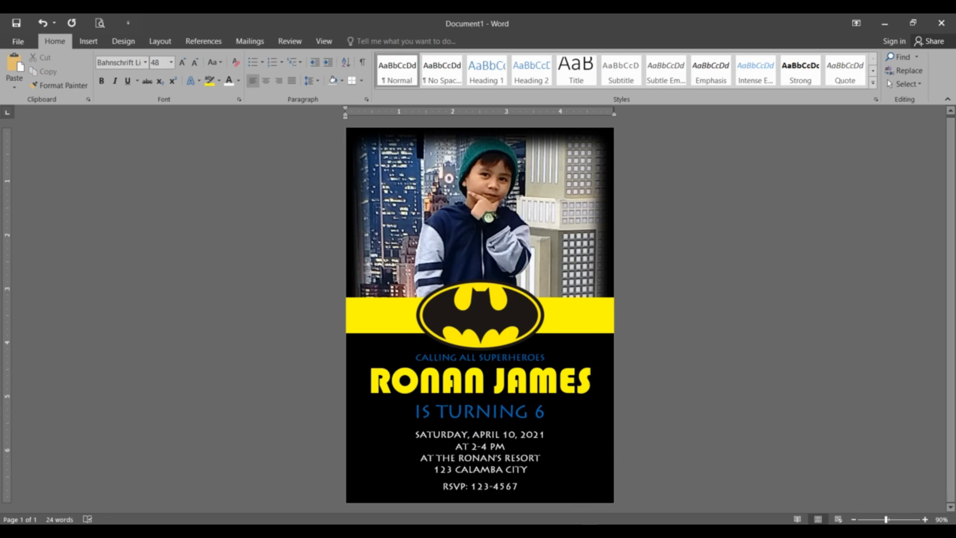
Compare with the Batman invitation document, then return to Document1 and select the photo.
{"action": "mouse_move", "coordinate": [506, 531]}
{"action": "left_click", "coordinate": [469, 489]}
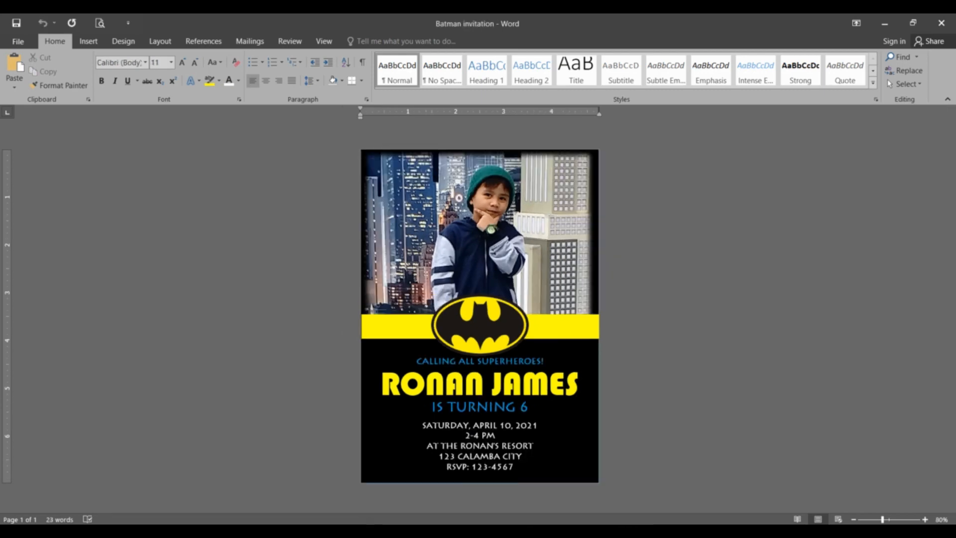
{"action": "left_click", "coordinate": [548, 494]}
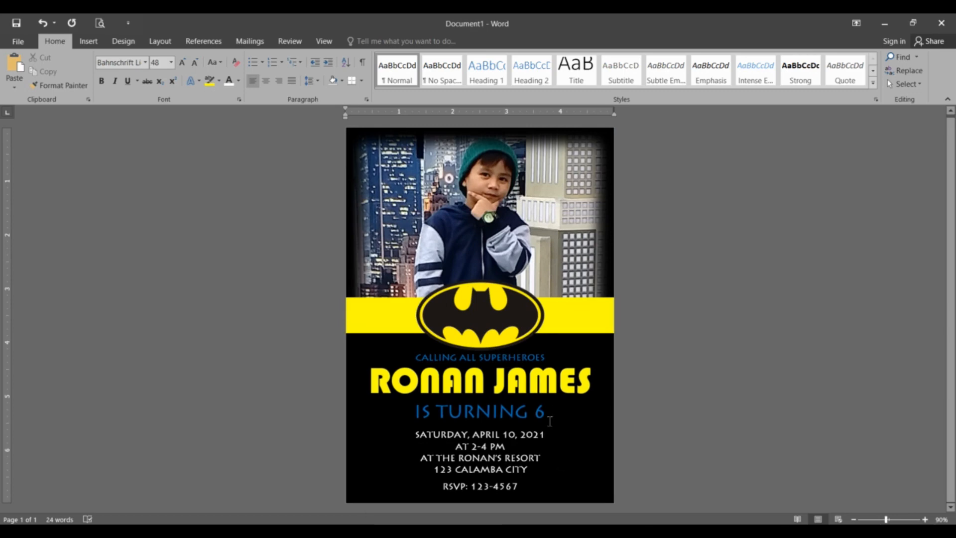
{"action": "left_click", "coordinate": [588, 219]}
Apply 10 Point Soft Edges to the photo, then compare against the Batman invitation document.
{"action": "left_click", "coordinate": [376, 44]}
{"action": "left_click", "coordinate": [586, 70]}
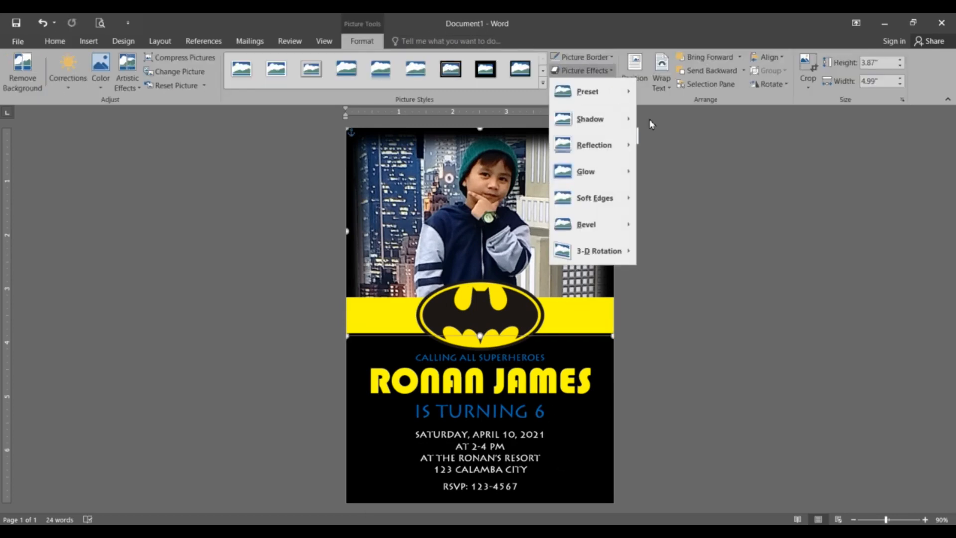
{"action": "mouse_move", "coordinate": [615, 198]}
{"action": "left_click", "coordinate": [693, 307]}
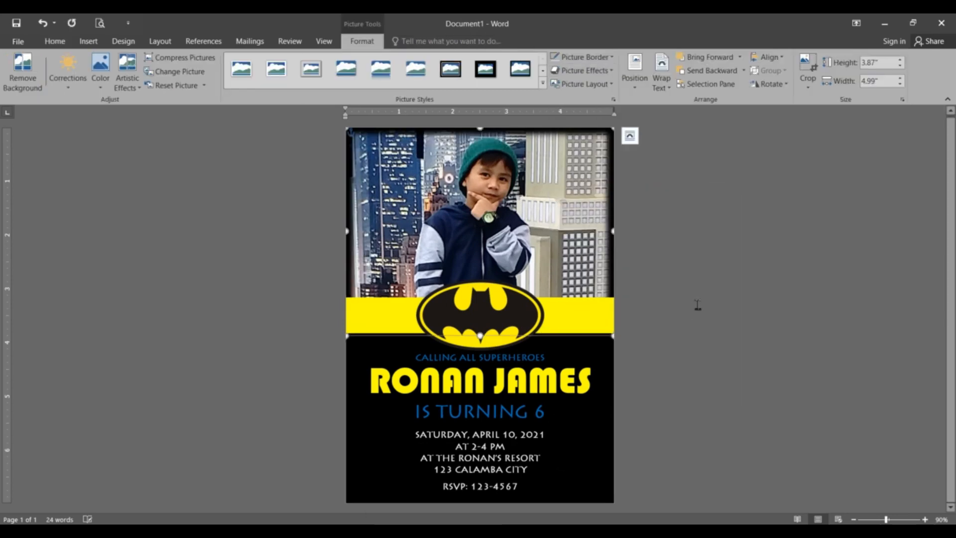
{"action": "left_click", "coordinate": [697, 305]}
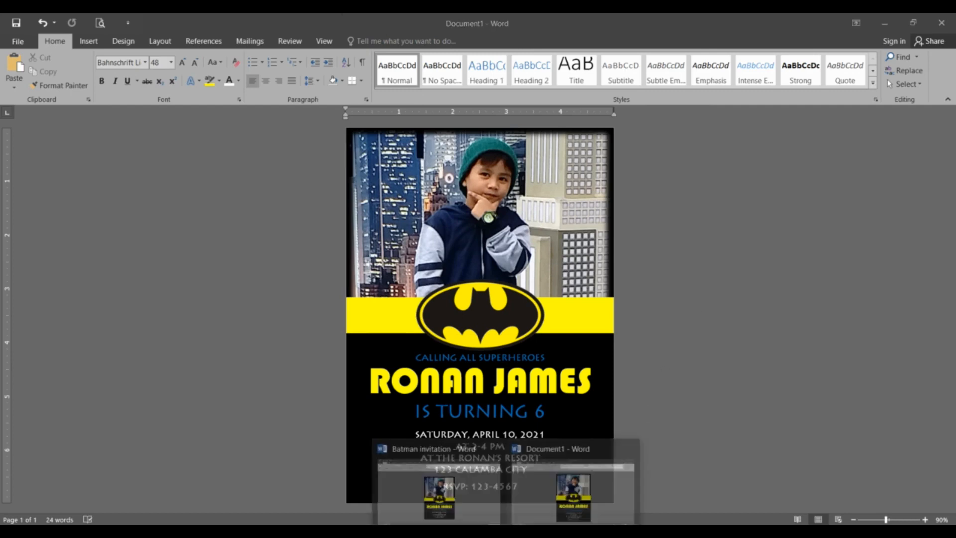
{"action": "left_click", "coordinate": [600, 449]}
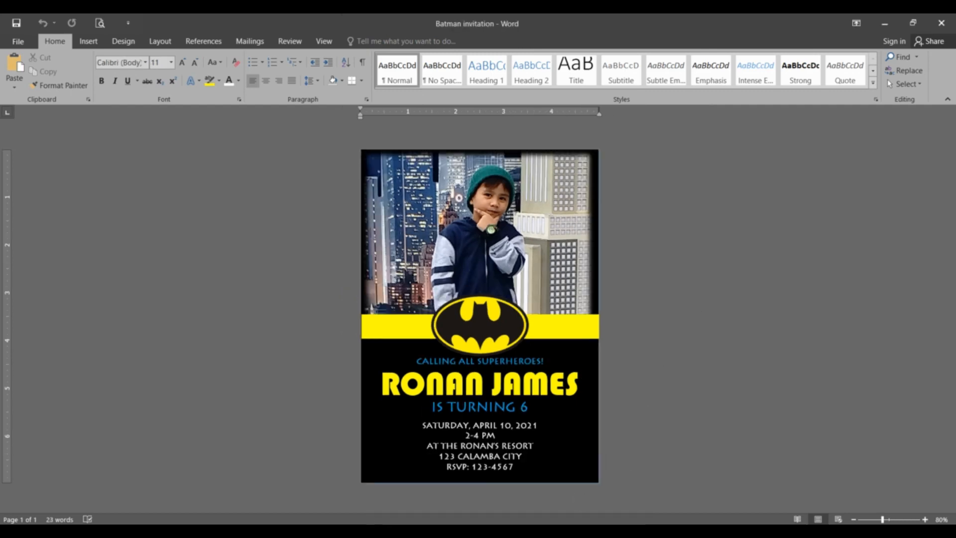
{"action": "left_click", "coordinate": [564, 482]}
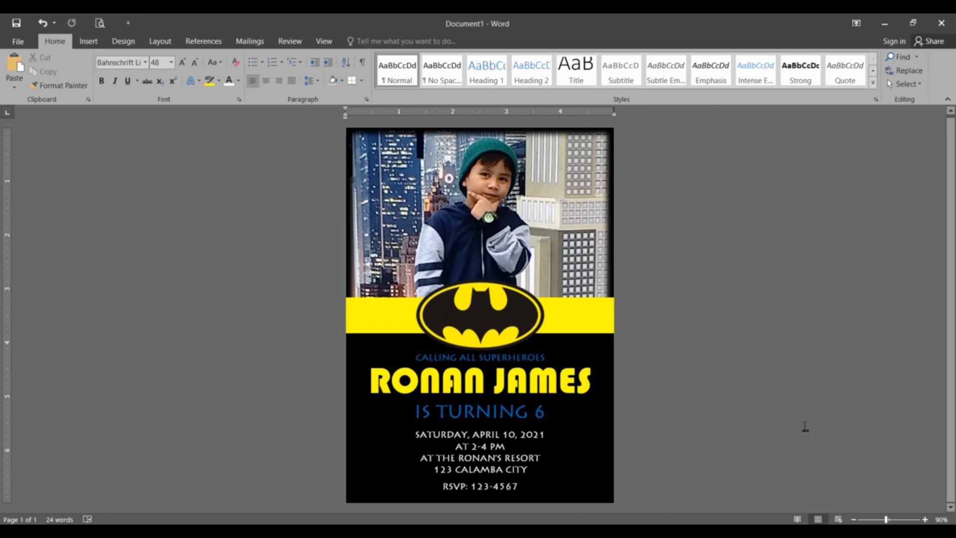